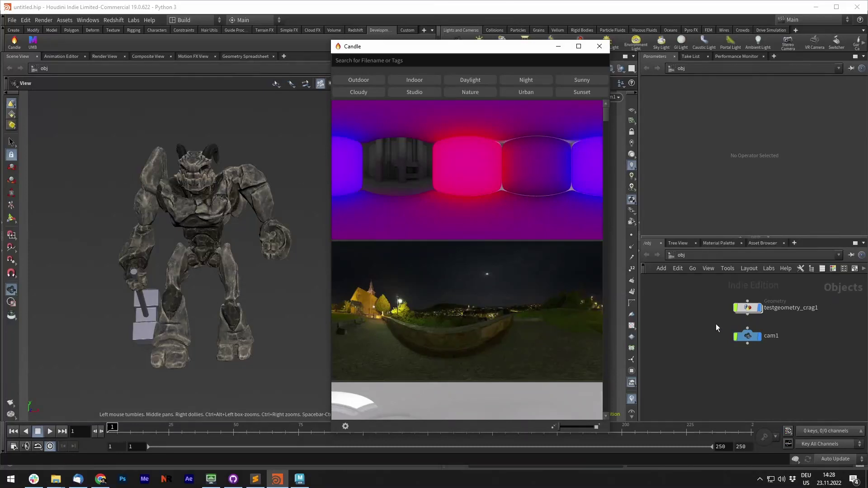
- Move the Candle browser beside the viewport and scroll through its HDRI thumbnails
{"action": "left_click", "coordinate": [690, 330]}
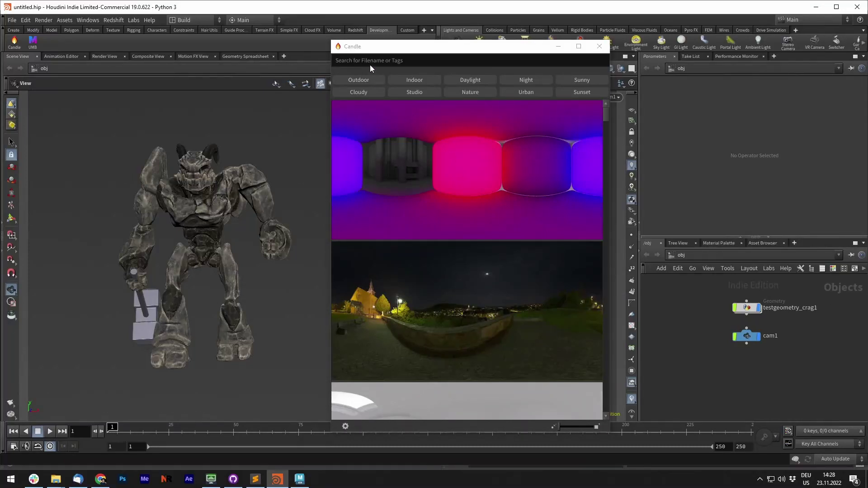
{"action": "mouse_move", "coordinate": [385, 52]}
{"action": "left_mouse_down"}
{"action": "mouse_move", "coordinate": [398, 62]}
{"action": "mouse_move", "coordinate": [390, 54]}
{"action": "left_mouse_up"}
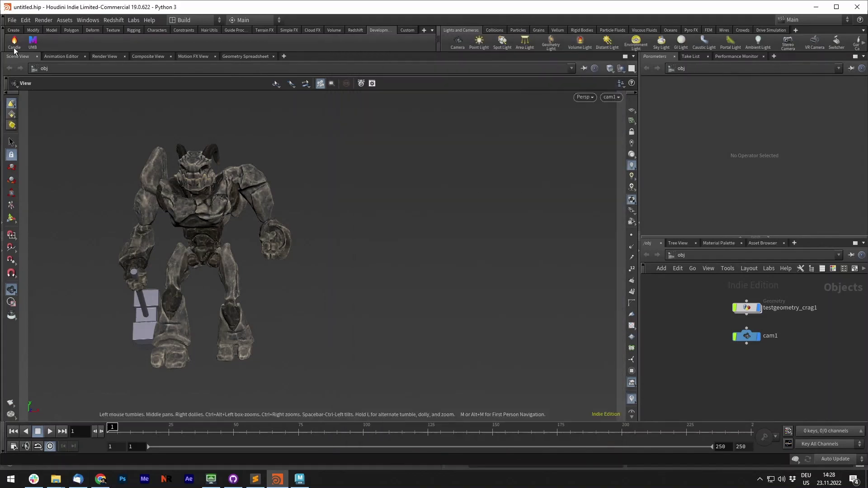
{"action": "left_click_drag", "start_coordinate": [445, 58], "coordinate": [453, 58]}
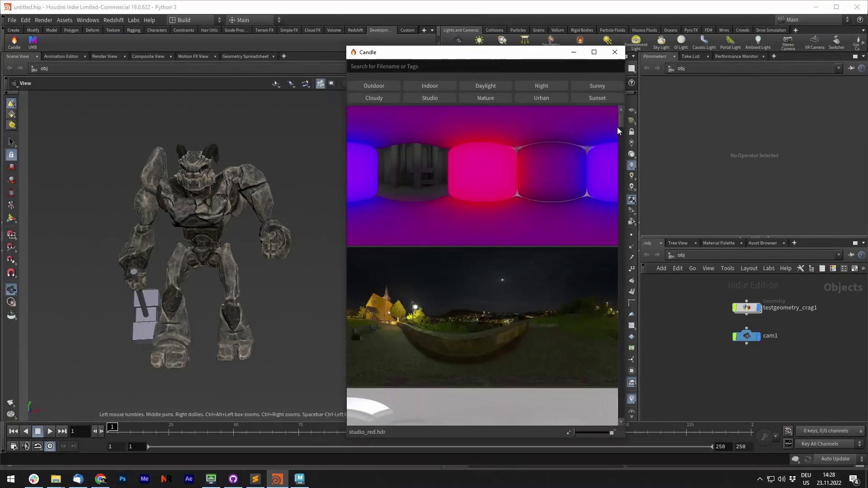
{"action": "scroll", "coordinate": [621, 125], "scroll_direction": "down", "scroll_amount": 5}
{"action": "scroll", "coordinate": [622, 120], "scroll_direction": "up", "scroll_amount": 5}
{"action": "scroll", "coordinate": [498, 137], "scroll_direction": "down", "scroll_amount": 5}
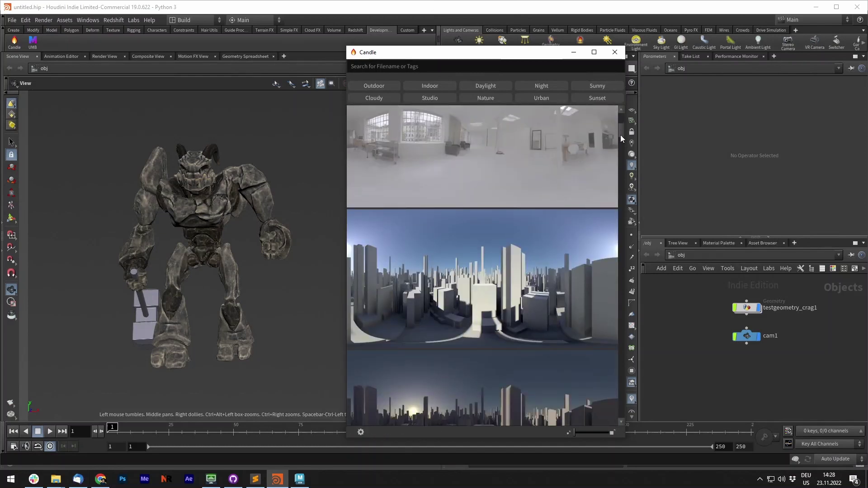
{"action": "left_click_drag", "start_coordinate": [620, 135], "coordinate": [617, 110]}
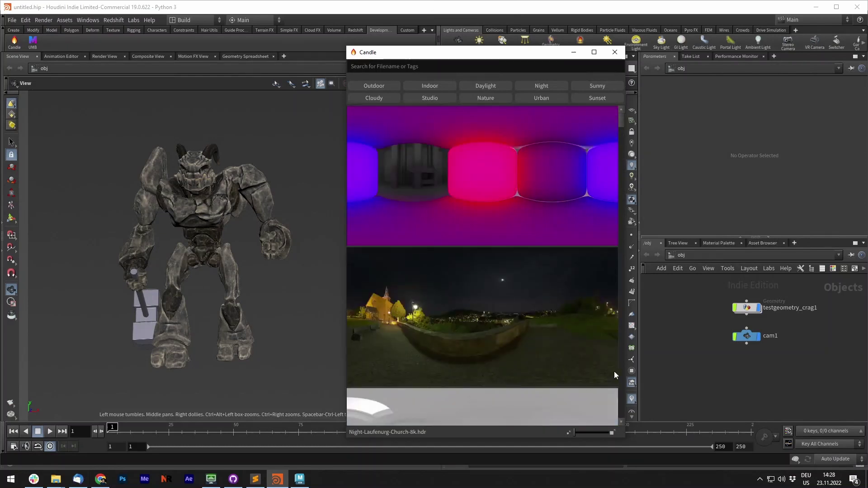
- Shrink Candle's thumbnails to two, then three columns, then restore large single-column previews
{"action": "left_click", "coordinate": [591, 433]}
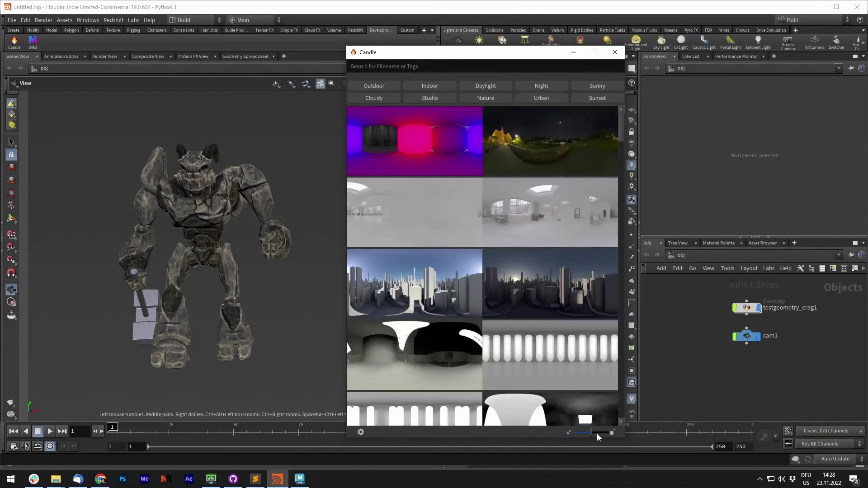
{"action": "left_click_drag", "start_coordinate": [592, 437], "coordinate": [629, 436]}
{"action": "scroll", "coordinate": [491, 181], "scroll_direction": "down", "scroll_amount": 5}
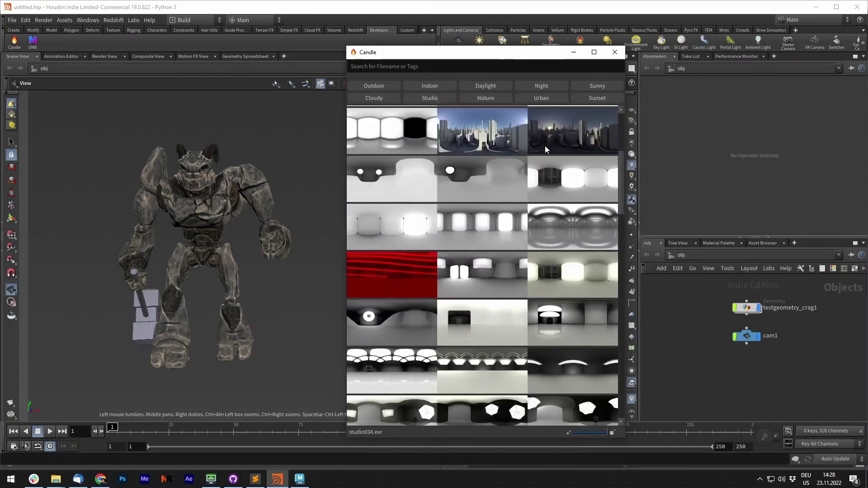
{"action": "scroll", "coordinate": [545, 146], "scroll_direction": "up", "scroll_amount": 5}
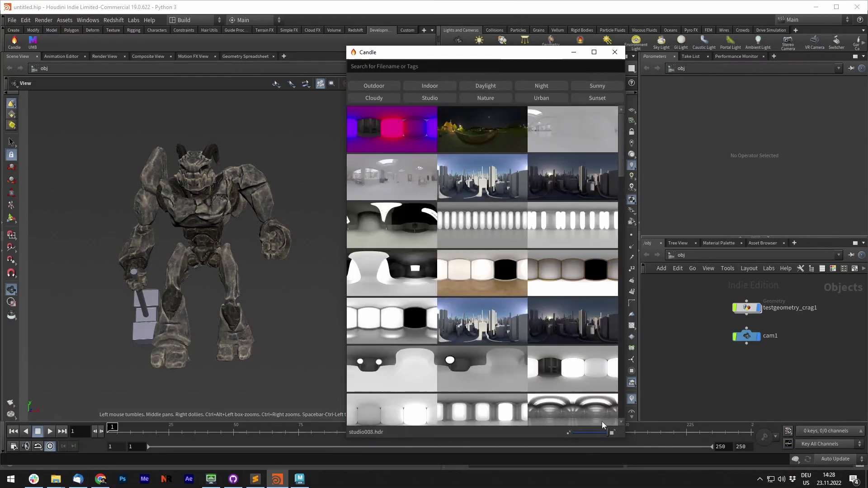
{"action": "mouse_move", "coordinate": [606, 433]}
{"action": "left_mouse_down"}
{"action": "mouse_move", "coordinate": [578, 434]}
{"action": "mouse_move", "coordinate": [591, 434]}
{"action": "left_mouse_up"}
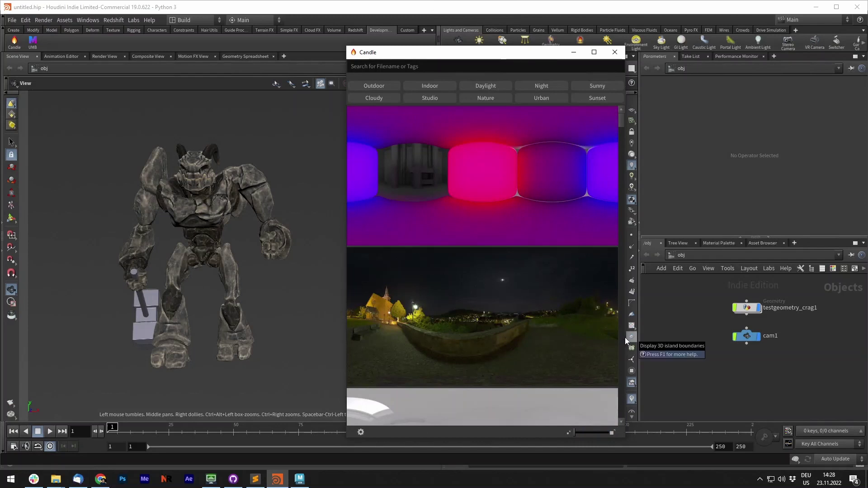
{"action": "mouse_move", "coordinate": [625, 337]}
{"action": "left_mouse_down"}
{"action": "mouse_move", "coordinate": [748, 333]}
{"action": "mouse_move", "coordinate": [606, 325]}
{"action": "mouse_move", "coordinate": [631, 325]}
{"action": "left_mouse_up"}
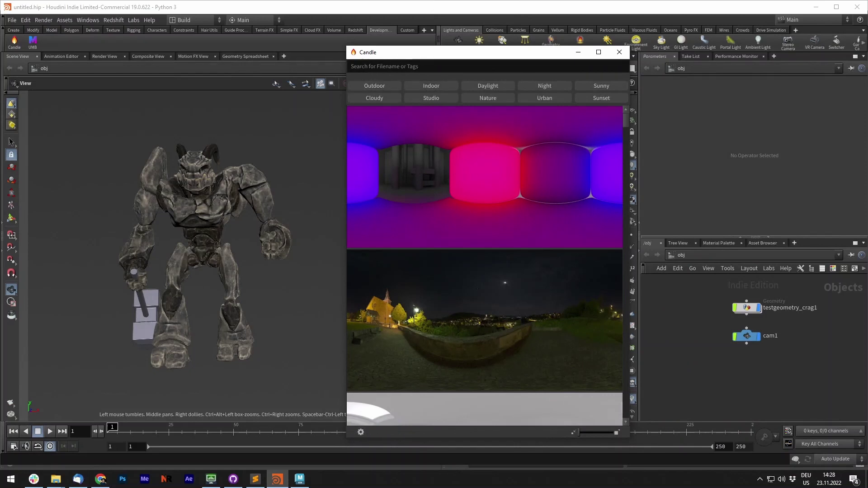
{"action": "left_click", "coordinate": [423, 86]}
{"action": "left_click", "coordinate": [432, 100]}
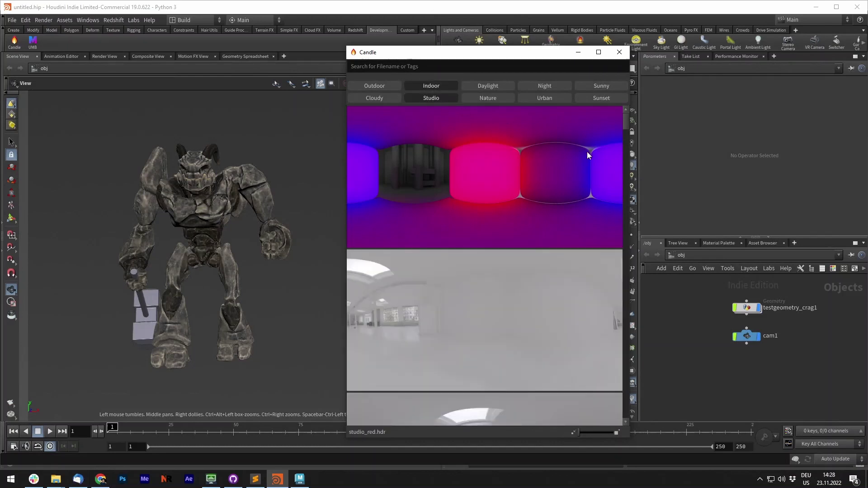
{"action": "left_click_drag", "start_coordinate": [626, 126], "coordinate": [620, 88]}
{"action": "left_click", "coordinate": [431, 99]}
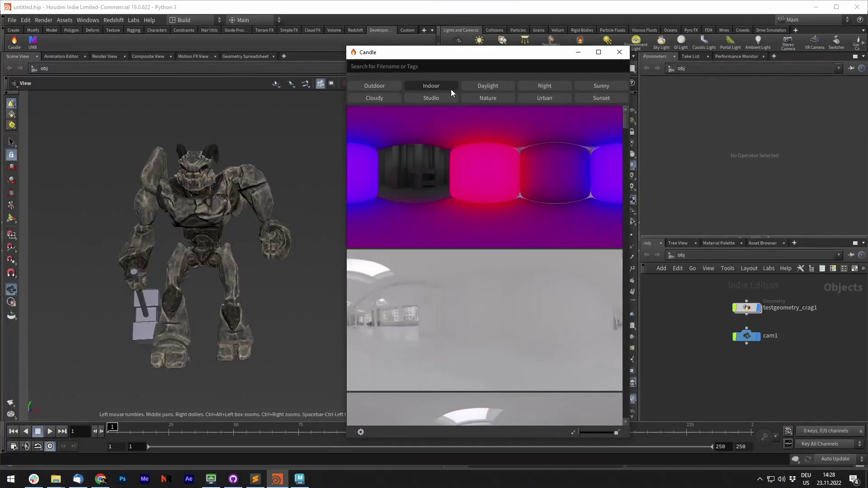
{"action": "left_click", "coordinate": [497, 86]}
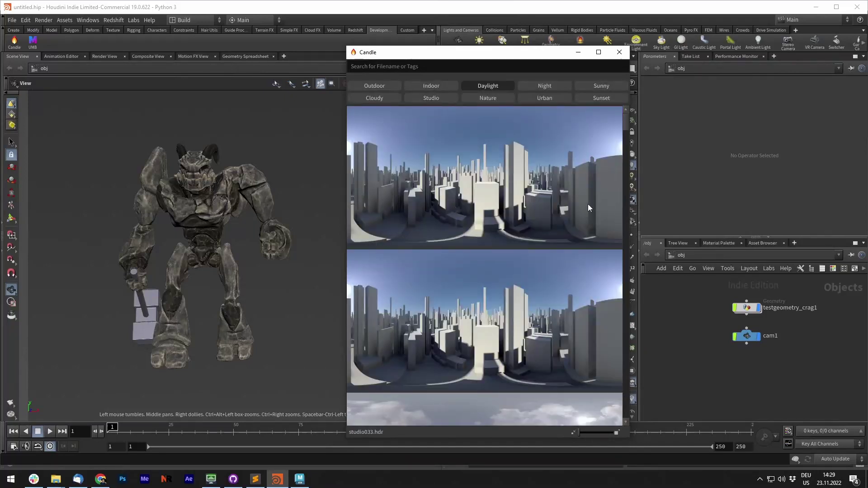
{"action": "scroll", "coordinate": [583, 199], "scroll_direction": "down", "scroll_amount": 3}
{"action": "scroll", "coordinate": [581, 191], "scroll_direction": "up", "scroll_amount": 4}
{"action": "left_click", "coordinate": [485, 87]}
{"action": "left_click", "coordinate": [418, 69]}
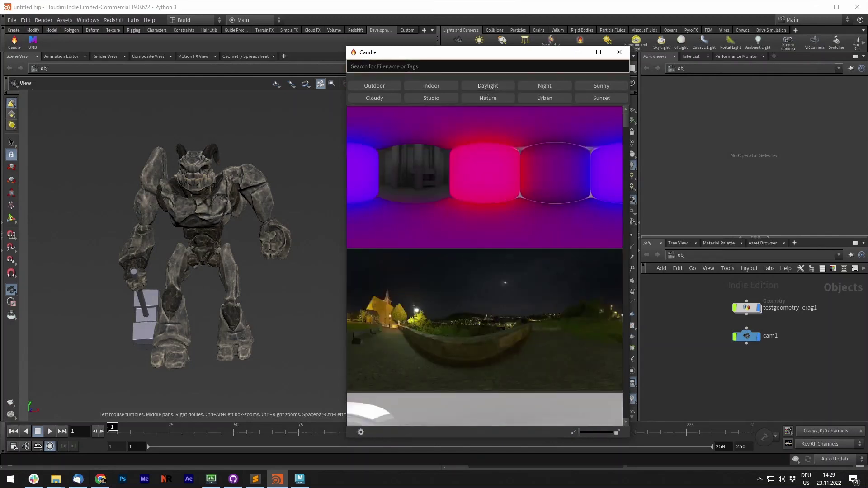
{"action": "type", "text": "forest"}
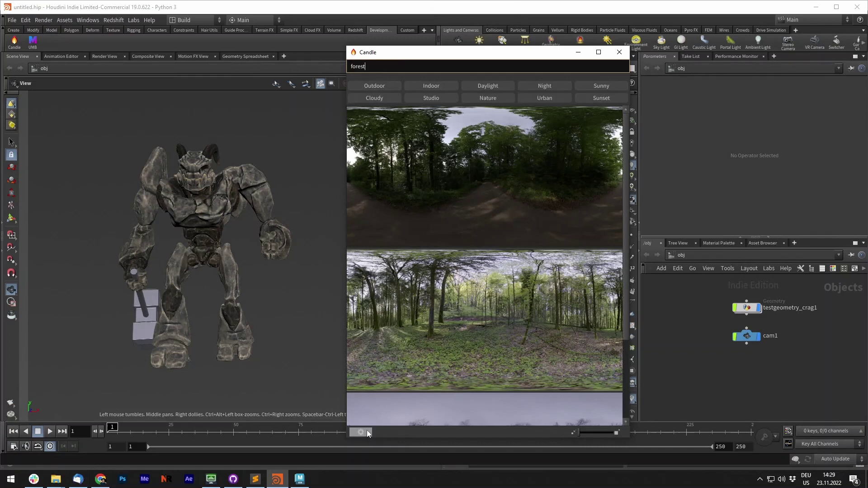
{"action": "scroll", "coordinate": [492, 305], "scroll_direction": "down", "scroll_amount": 2}
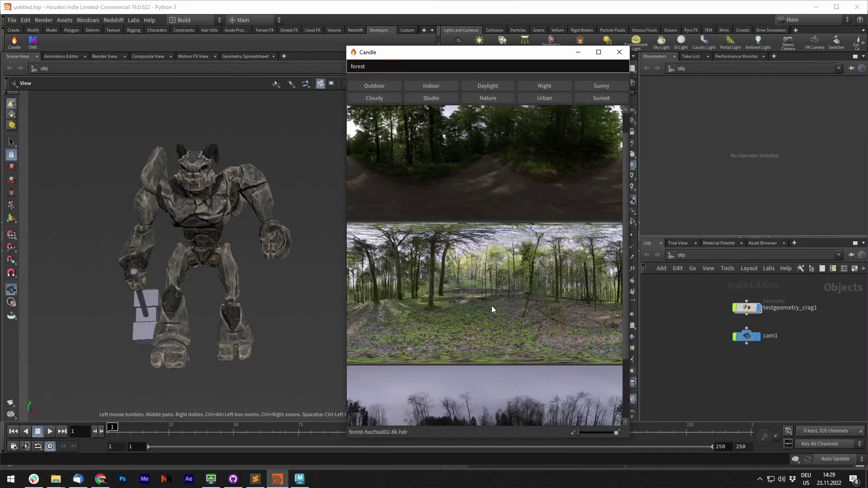
{"action": "scroll", "coordinate": [487, 358], "scroll_direction": "up", "scroll_amount": 2}
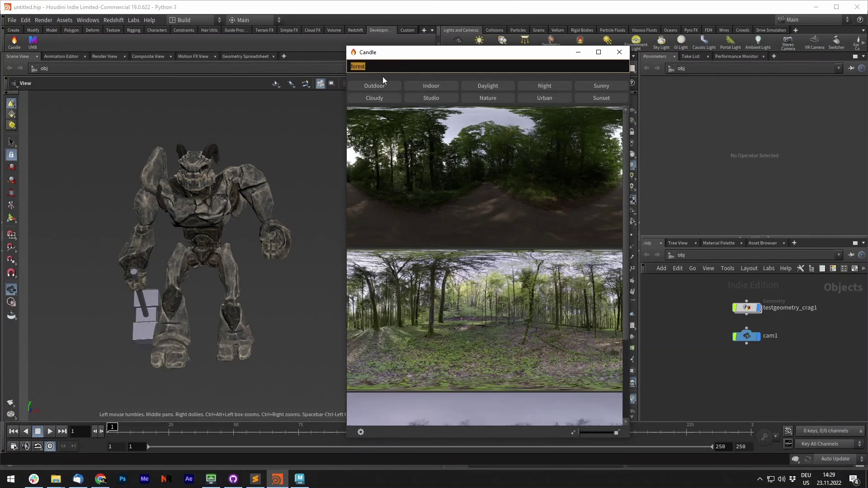
{"action": "key", "text": "BackSpace"}
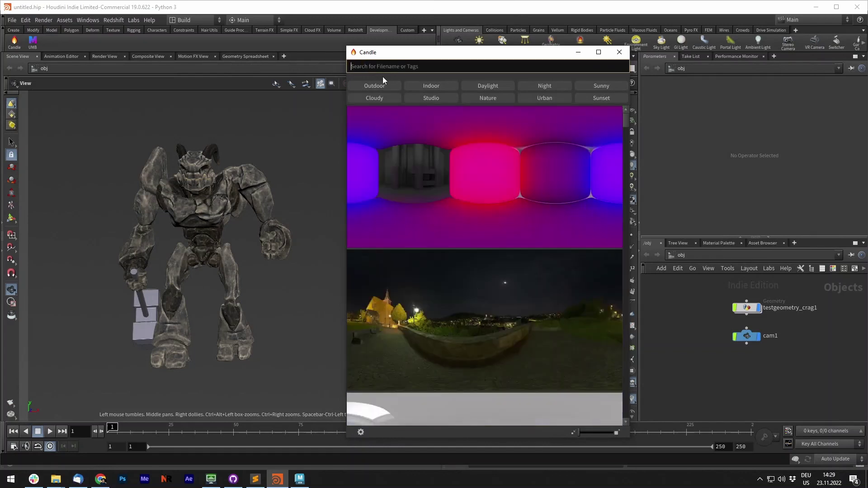
{"action": "type", "text": "urban"}
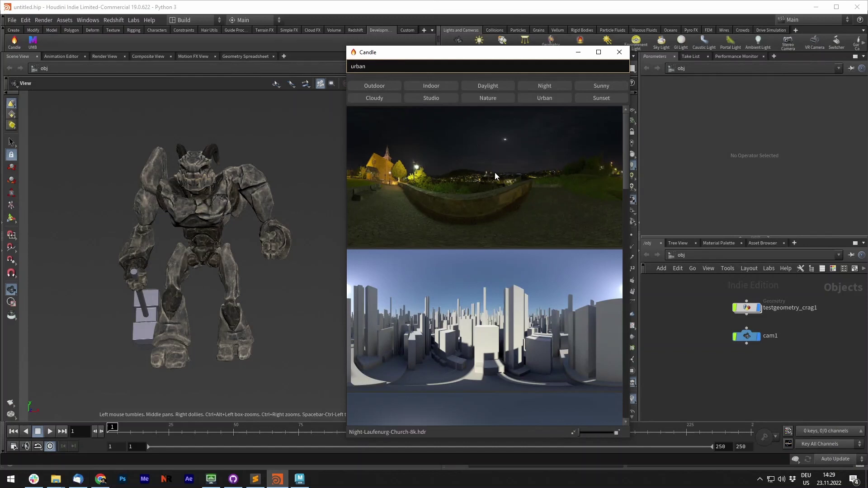
{"action": "scroll", "coordinate": [507, 199], "scroll_direction": "down", "scroll_amount": 1}
{"action": "key", "text": "ctrl+a"}
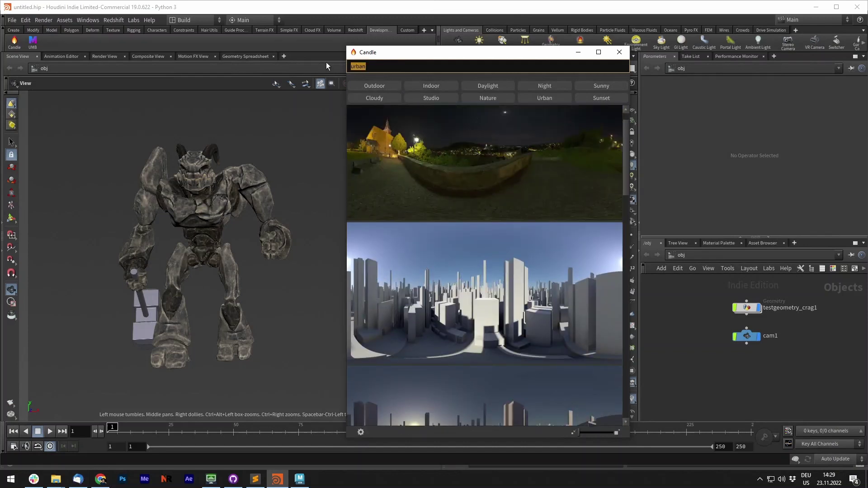
{"action": "key", "text": "BackSpace"}
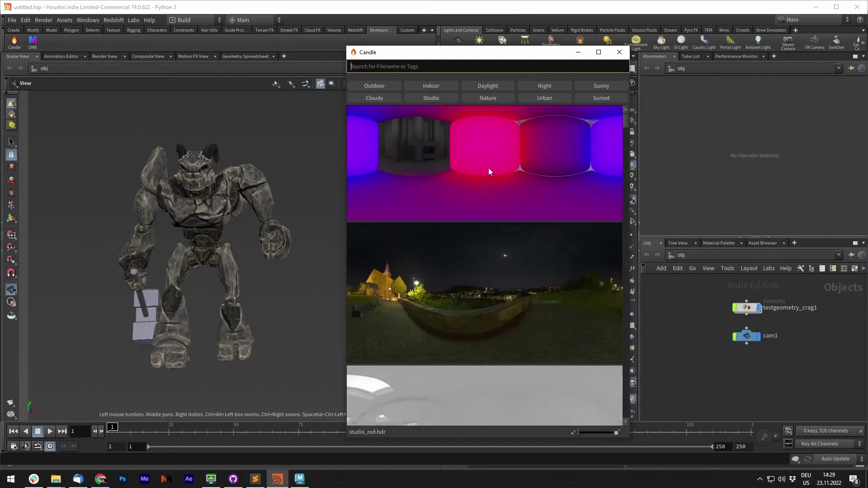
- Create a Redshift dome light, rslightdome1, from studio_red.hdr and place it in the network
{"action": "scroll", "coordinate": [466, 168], "scroll_direction": "up", "scroll_amount": 1}
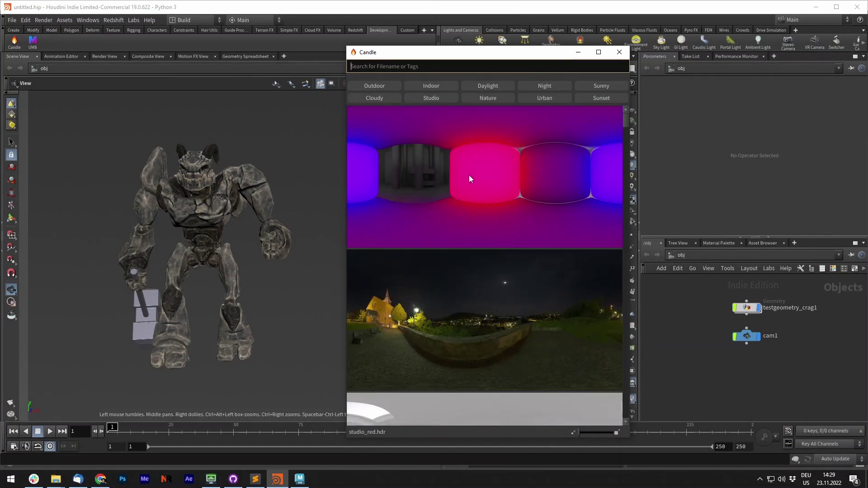
{"action": "double_click", "coordinate": [470, 176]}
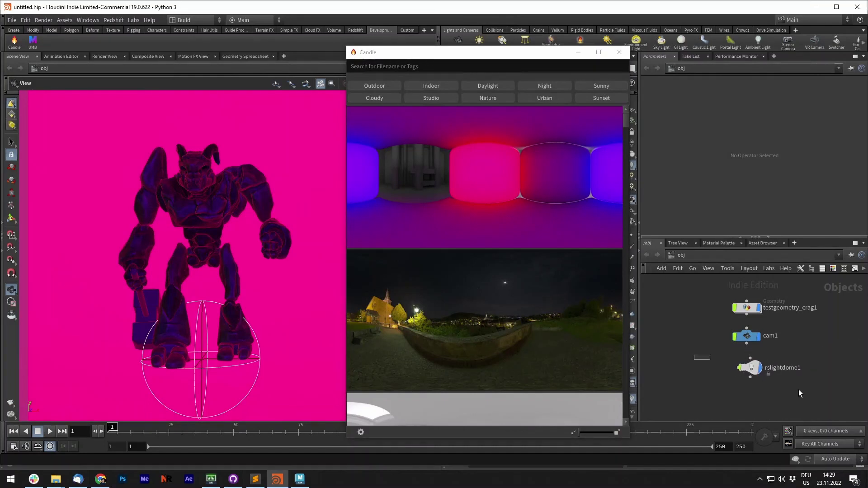
{"action": "left_click", "coordinate": [750, 372]}
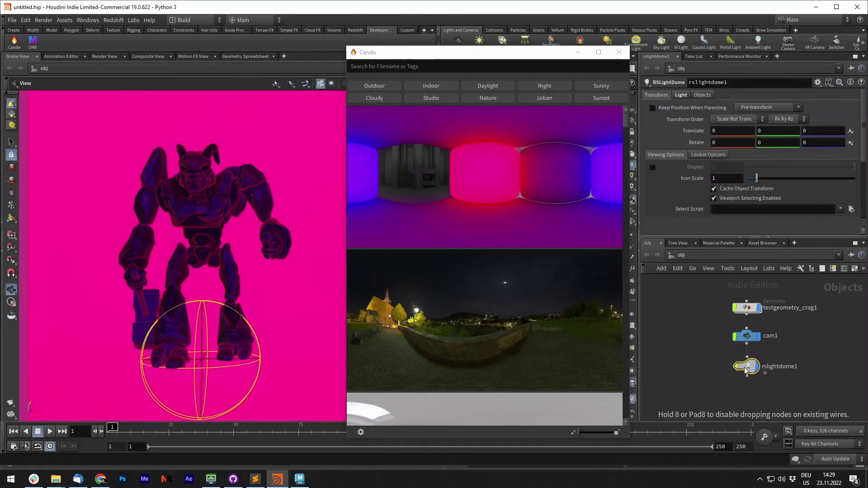
- Try the studio interior, city, dark city and studio025.exr HDRIs on the dome light
{"action": "scroll", "coordinate": [519, 229], "scroll_direction": "down", "scroll_amount": 3}
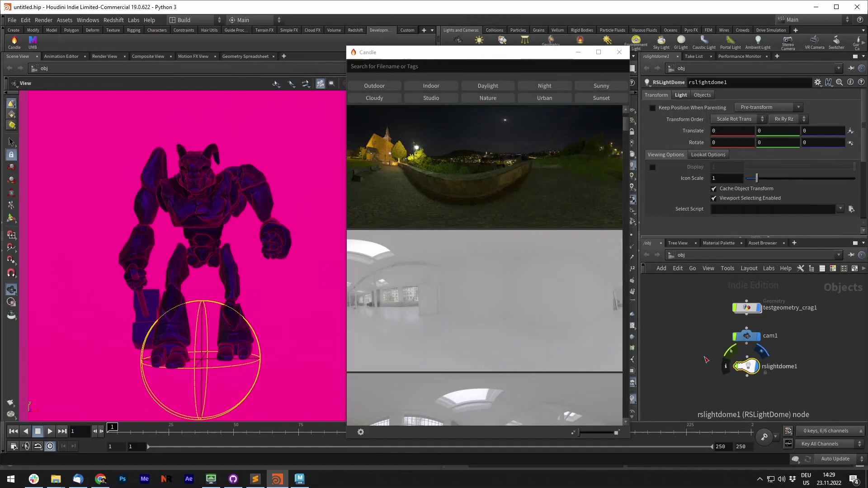
{"action": "scroll", "coordinate": [465, 256], "scroll_direction": "down", "scroll_amount": 3}
{"action": "left_click", "coordinate": [495, 292]}
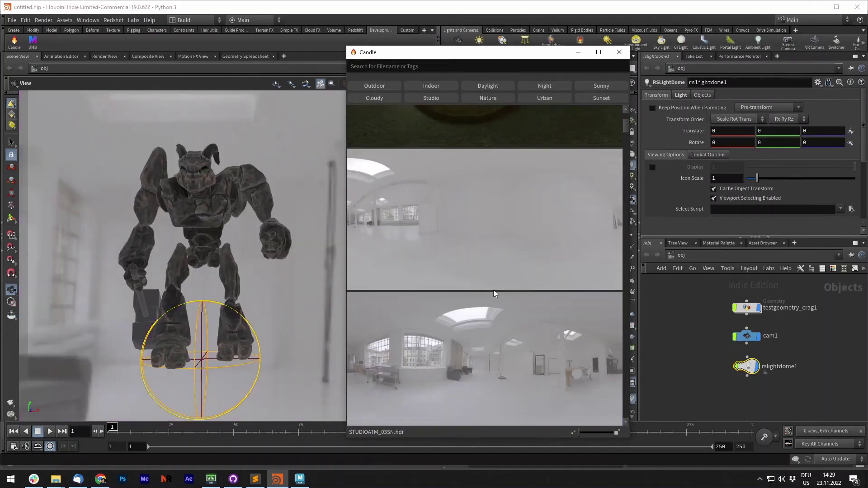
{"action": "scroll", "coordinate": [460, 254], "scroll_direction": "down", "scroll_amount": 3}
{"action": "left_click", "coordinate": [504, 296]}
{"action": "scroll", "coordinate": [503, 296], "scroll_direction": "down", "scroll_amount": 3}
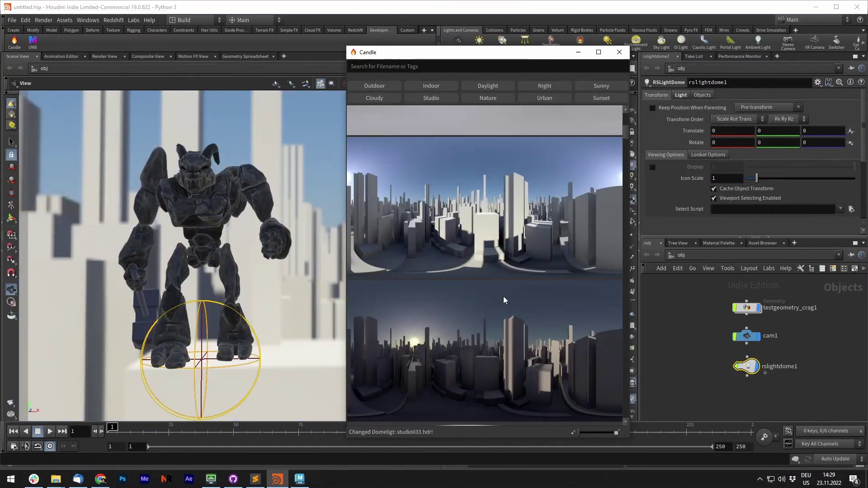
{"action": "left_click", "coordinate": [500, 297]}
{"action": "scroll", "coordinate": [500, 297], "scroll_direction": "down", "scroll_amount": 2}
{"action": "left_click", "coordinate": [501, 297]}
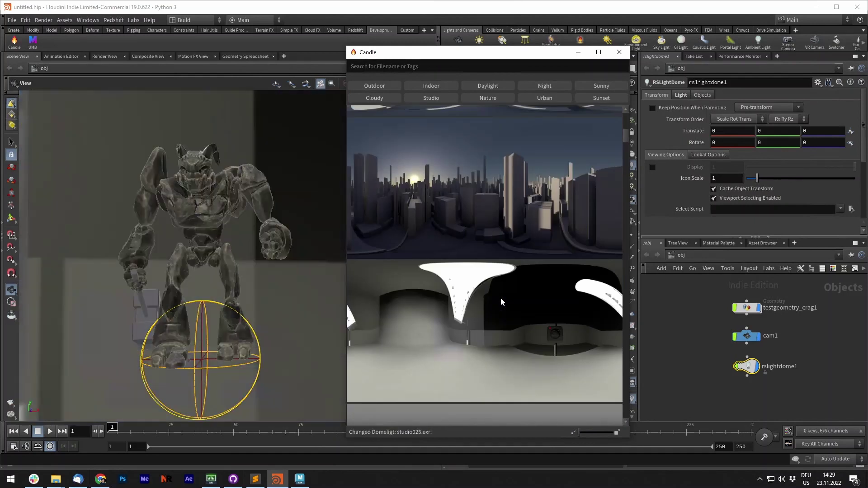
- Filter to Nature HDRIs and apply the forest road Albtal03-8k.hdr to the dome light
{"action": "left_click", "coordinate": [488, 97]}
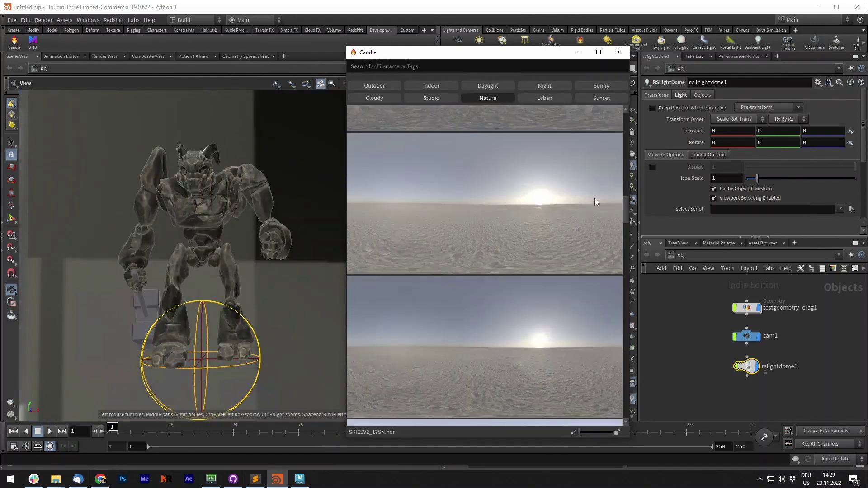
{"action": "left_click_drag", "start_coordinate": [625, 199], "coordinate": [626, 274]}
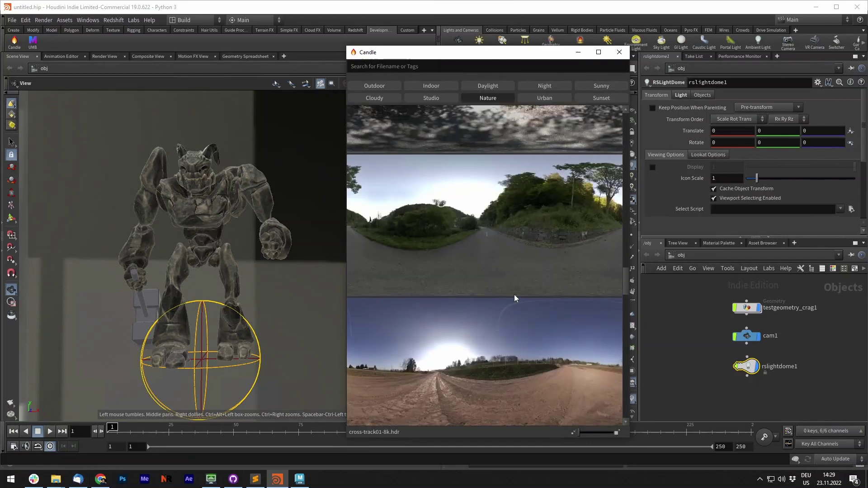
{"action": "left_click", "coordinate": [455, 211]}
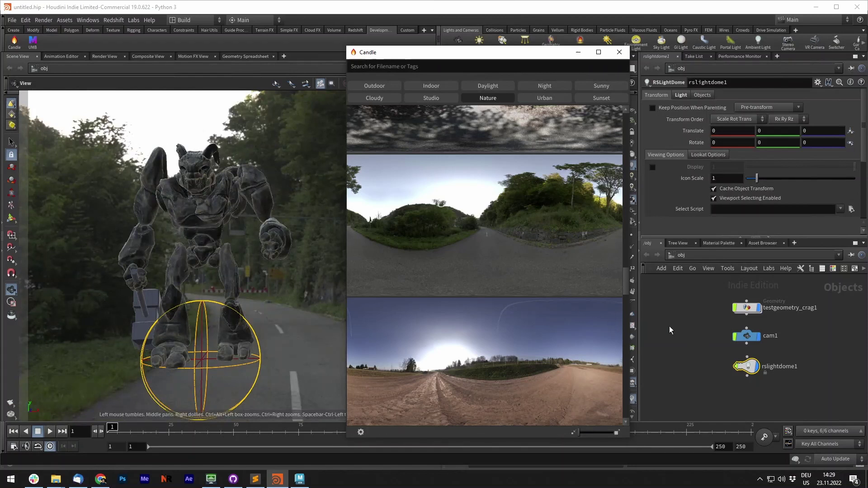
{"action": "middle_click_drag", "start_coordinate": [679, 329], "coordinate": [681, 327]}
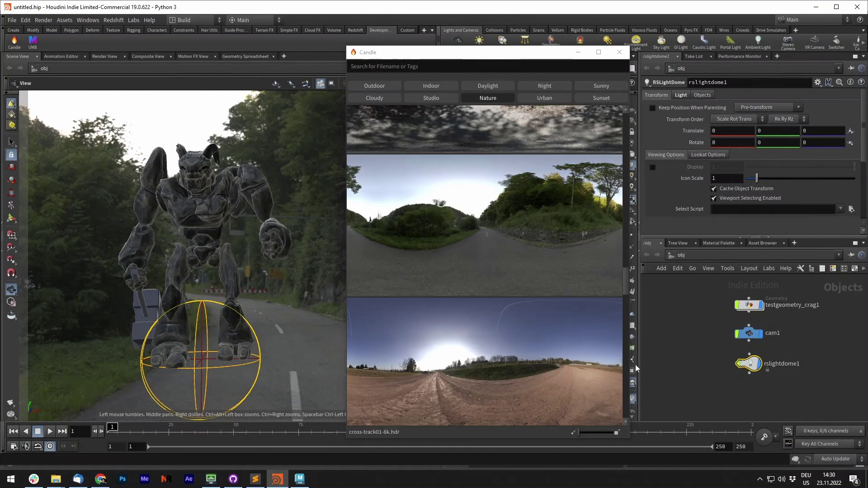
{"action": "left_click", "coordinate": [693, 359]}
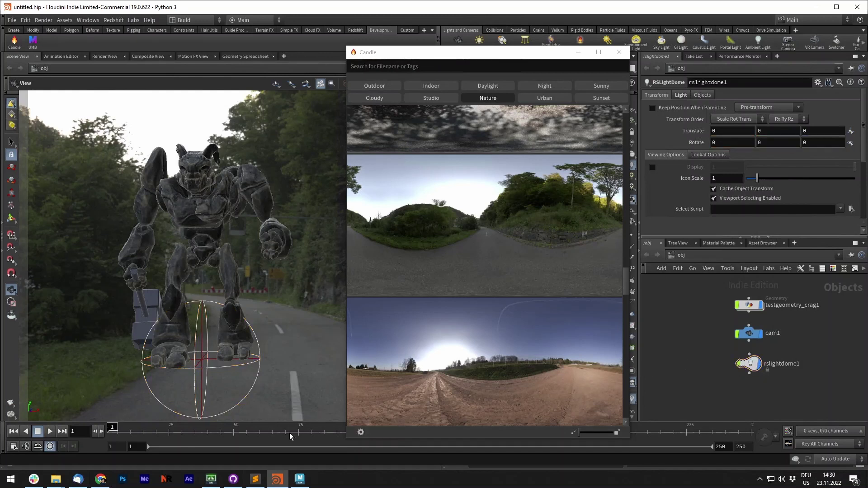
- Show the Desktop folder, select workshop_4k.exr, and check the Poly Haven Workshop page
{"action": "mouse_move", "coordinate": [53, 482]}
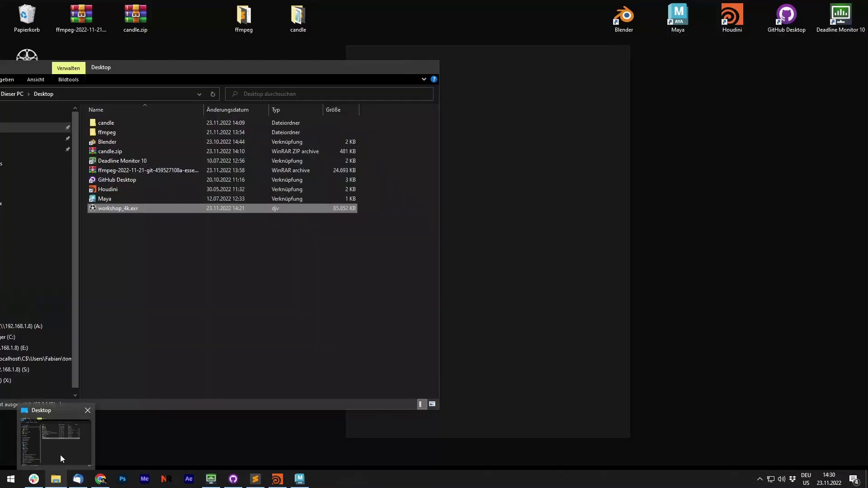
{"action": "left_click", "coordinate": [62, 454]}
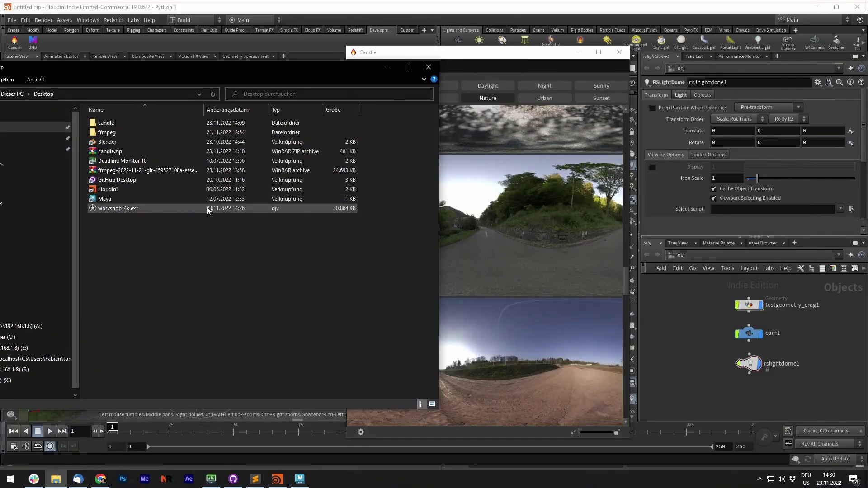
{"action": "left_click", "coordinate": [111, 208]}
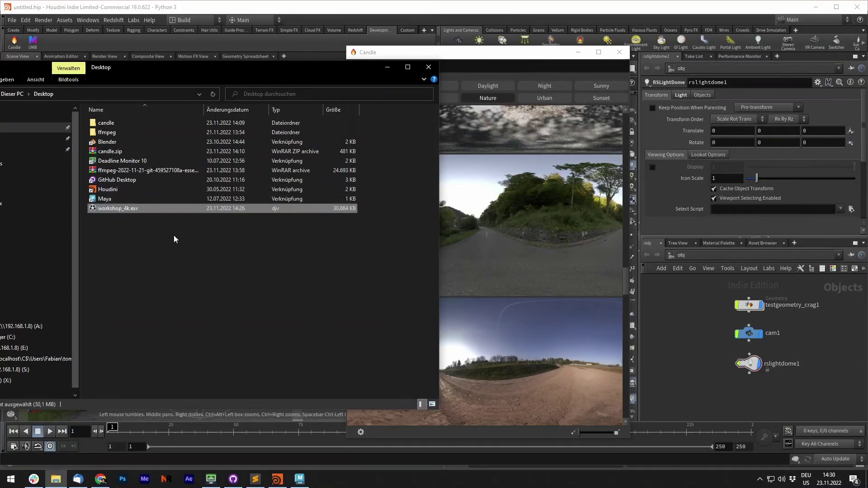
{"action": "left_click", "coordinate": [101, 479]}
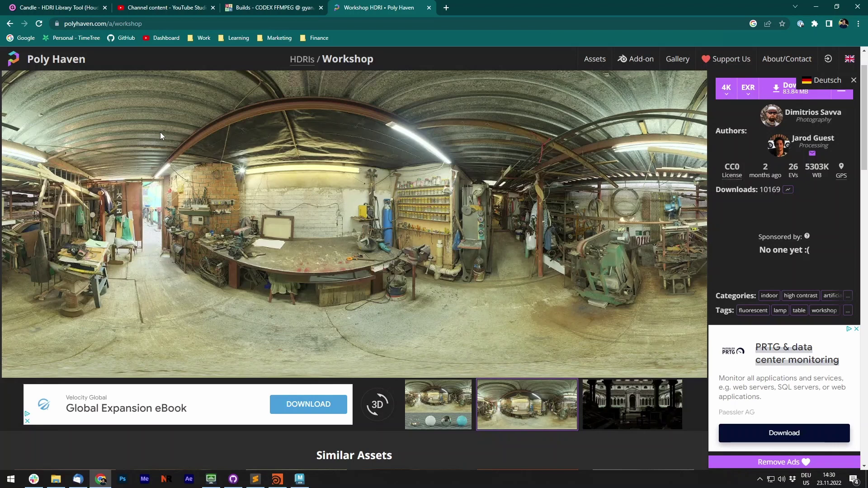
{"action": "left_click", "coordinate": [814, 8]}
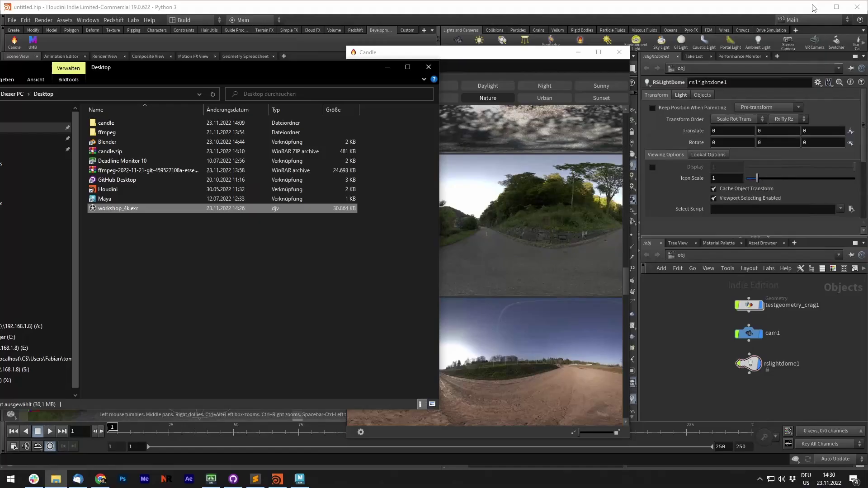
- Drag workshop_4k.exr into Candle and add it with the Indoor tag
{"action": "left_click_drag", "start_coordinate": [119, 209], "coordinate": [502, 216]}
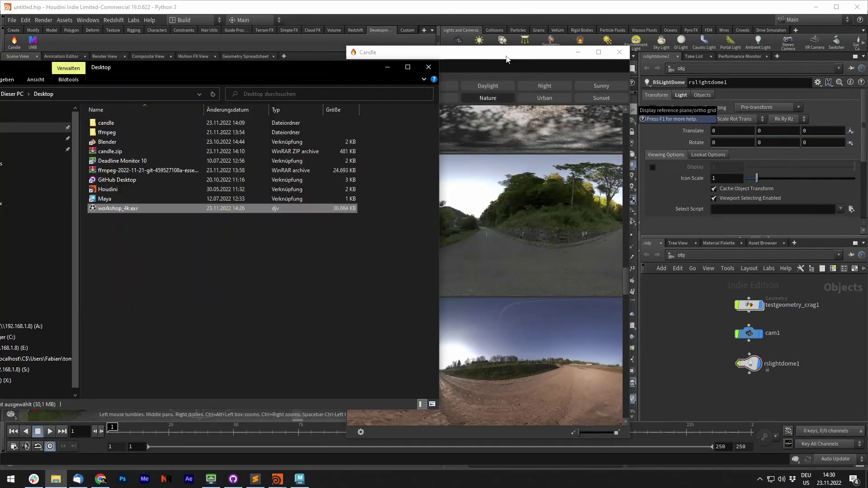
{"action": "left_click_drag", "start_coordinate": [91, 103], "coordinate": [343, 112]}
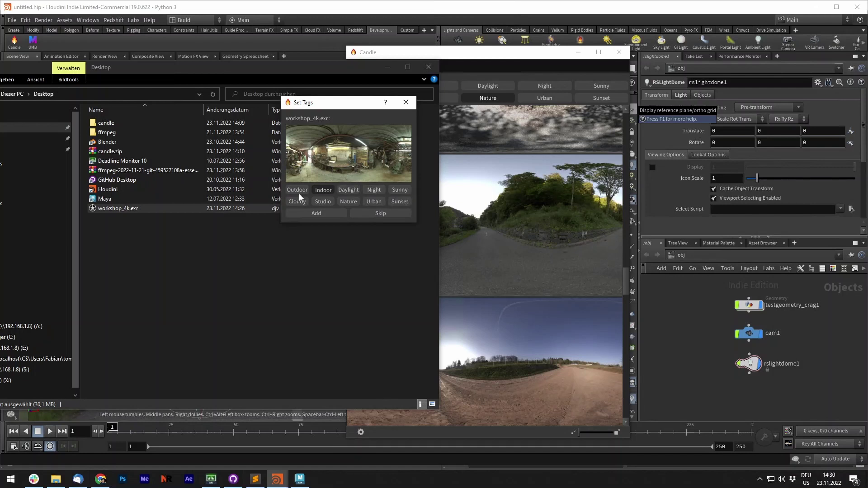
{"action": "left_click", "coordinate": [314, 213]}
{"action": "left_click", "coordinate": [387, 67]}
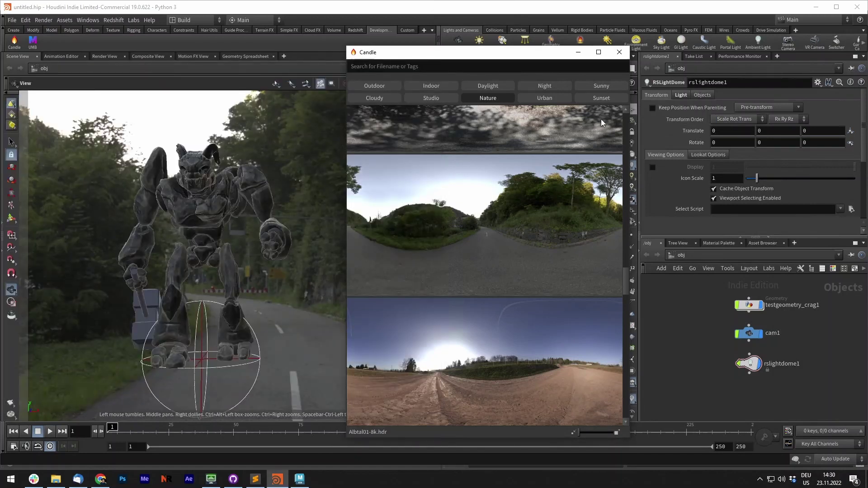
- Turn off the Nature filter and apply workshop_4k.exr to the dome light
{"action": "left_click_drag", "start_coordinate": [625, 277], "coordinate": [633, 419]}
{"action": "left_click", "coordinate": [628, 128]}
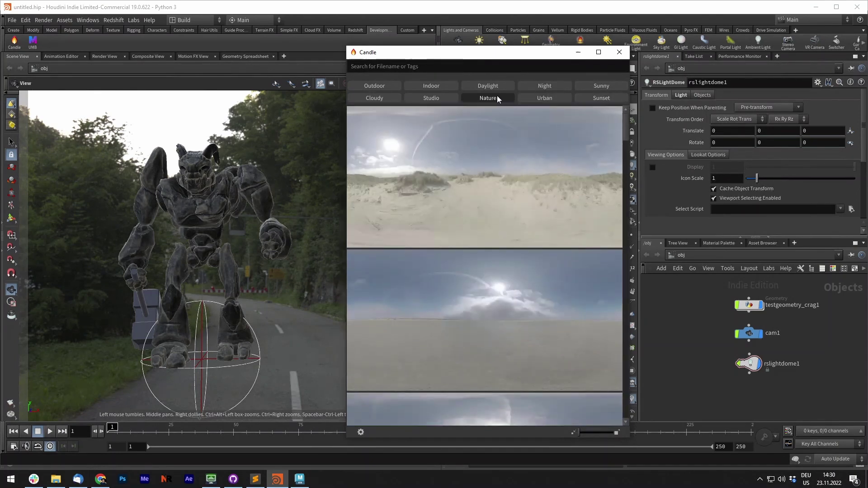
{"action": "left_click", "coordinate": [488, 98]}
{"action": "left_click_drag", "start_coordinate": [624, 118], "coordinate": [632, 424]}
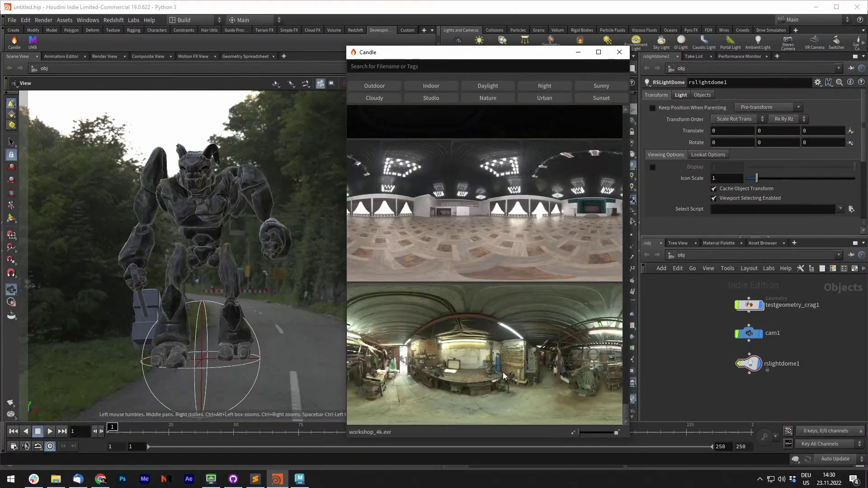
{"action": "left_click", "coordinate": [553, 357]}
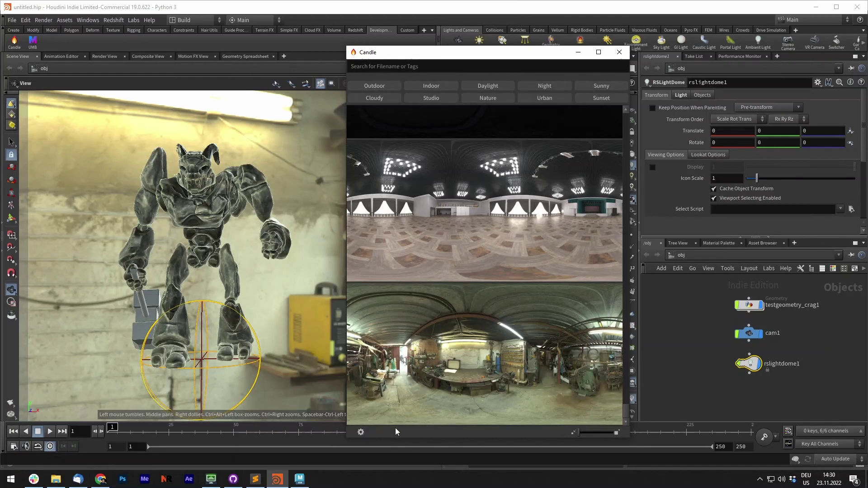
- Add workshop_4k.exr to Candle's favourites
{"action": "right_click", "coordinate": [452, 337]}
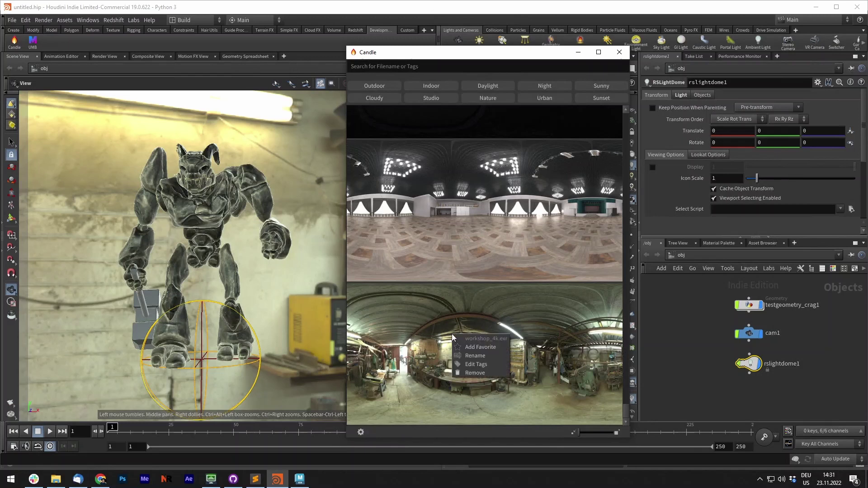
{"action": "left_click", "coordinate": [480, 347]}
{"action": "scroll", "coordinate": [602, 399], "scroll_direction": "up", "scroll_amount": 5}
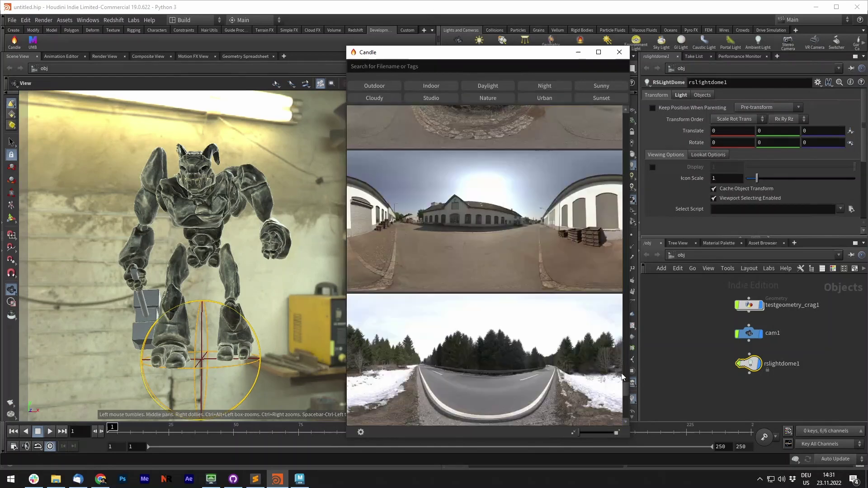
{"action": "left_click_drag", "start_coordinate": [623, 377], "coordinate": [622, 99]}
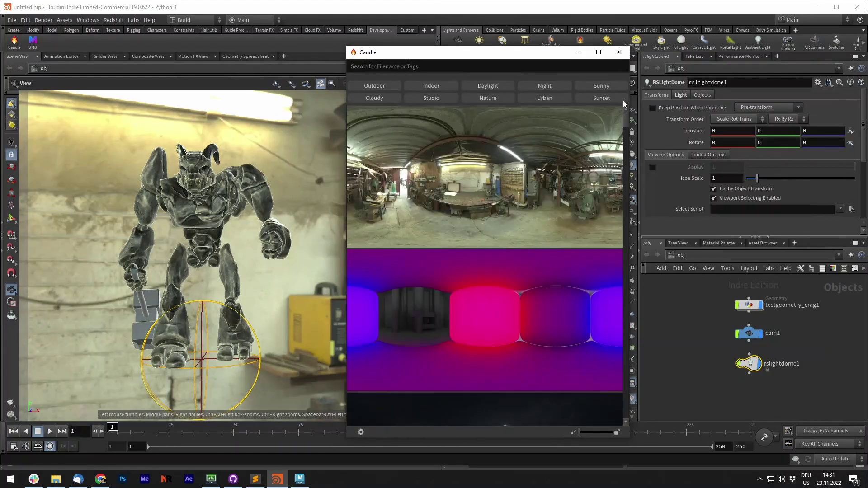
- Filter Candle to Indoor HDRIs and start renaming workshop_4k.exr
{"action": "left_click", "coordinate": [425, 86]}
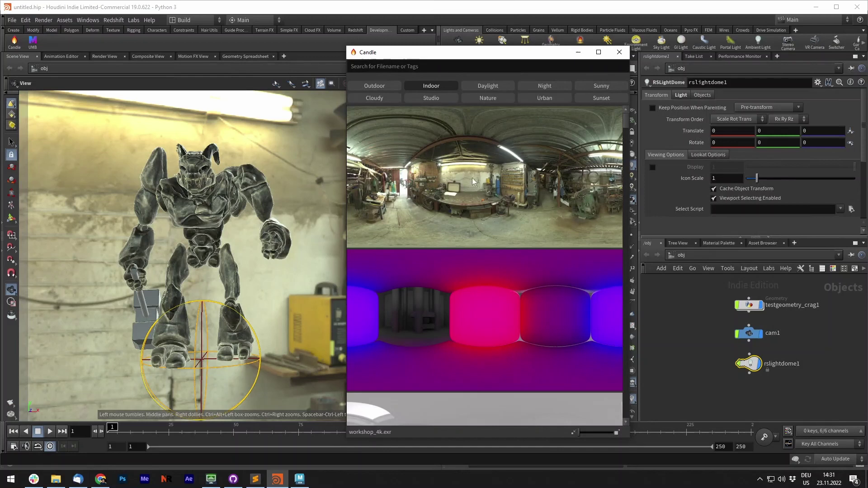
{"action": "right_click", "coordinate": [485, 182]}
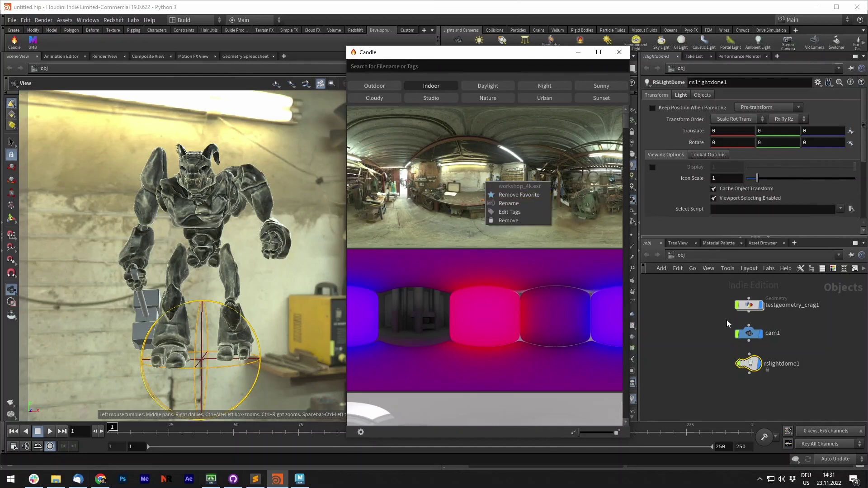
{"action": "left_click", "coordinate": [508, 203]}
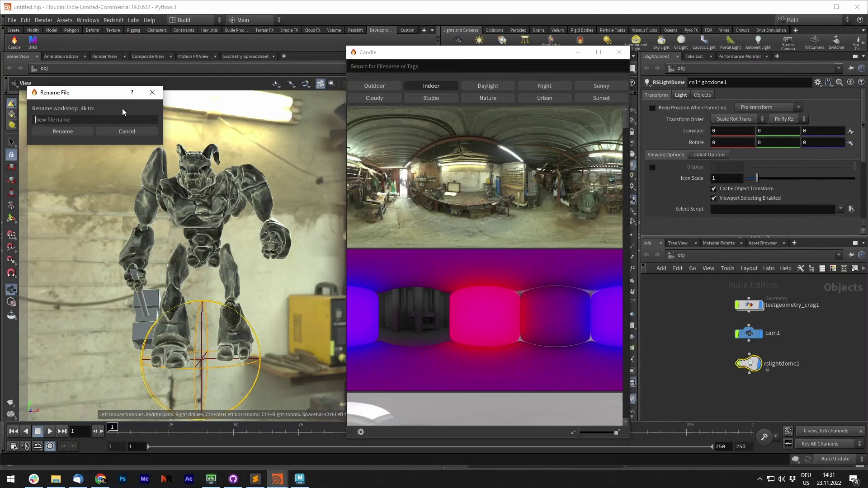
{"action": "type", "text": "interior"}
{"action": "left_click", "coordinate": [71, 131]}
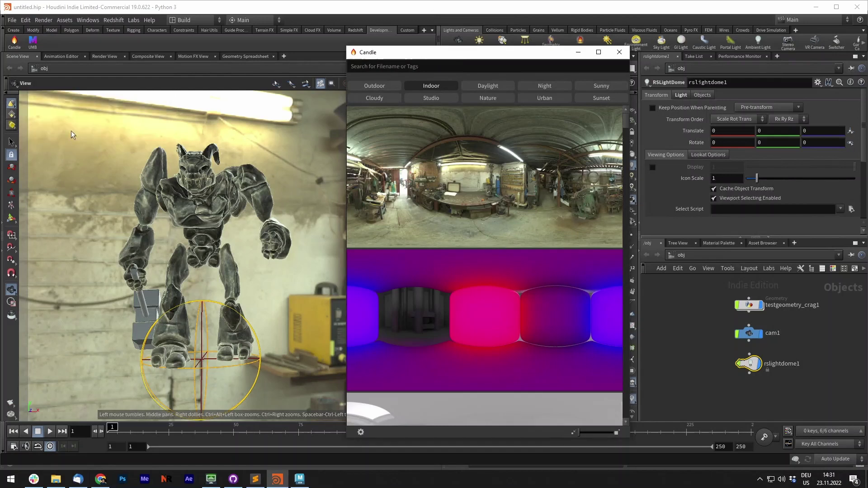
{"action": "left_click", "coordinate": [432, 67]}
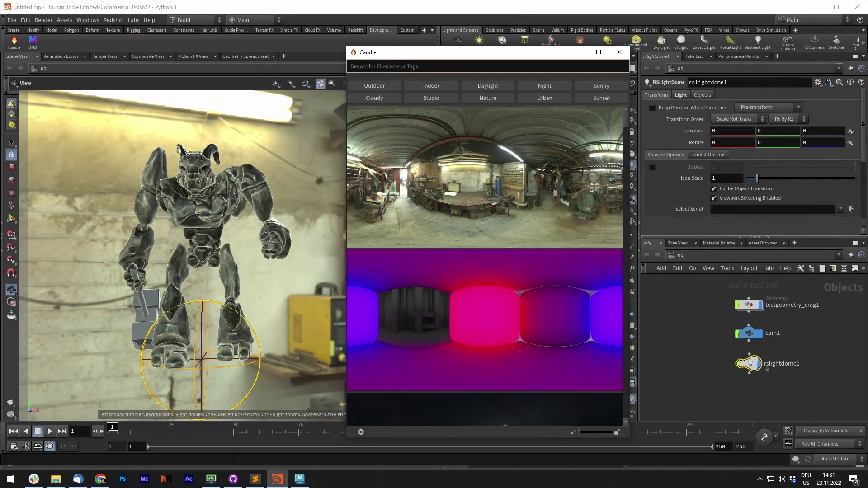
{"action": "type", "text": "int"}
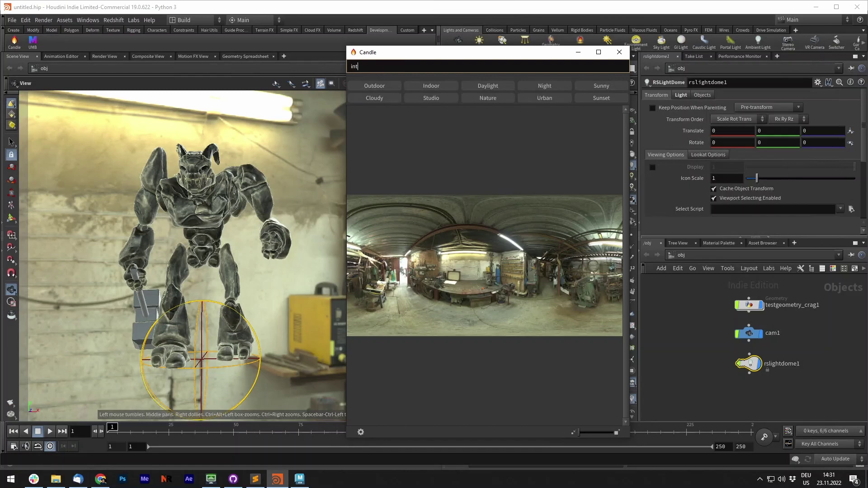
{"action": "key", "text": "BackSpace"}
{"action": "key", "text": "BackSpace"}
{"action": "key", "text": "BackSpace"}
{"action": "key", "text": "BackSpace"}
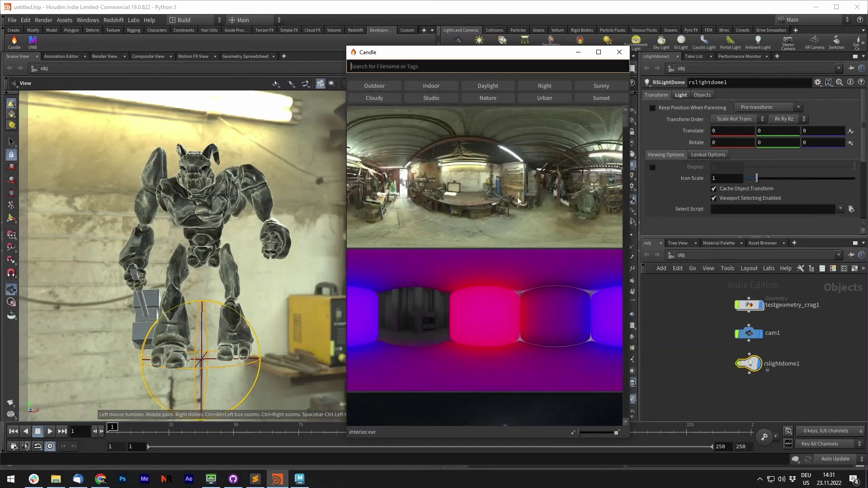
{"action": "right_click", "coordinate": [518, 197]}
{"action": "left_click", "coordinate": [549, 226]}
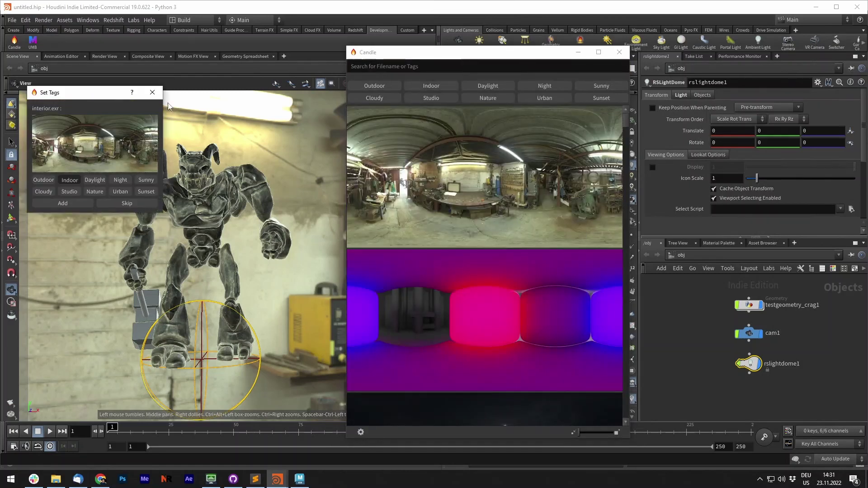
{"action": "left_click_drag", "start_coordinate": [76, 96], "coordinate": [324, 125]}
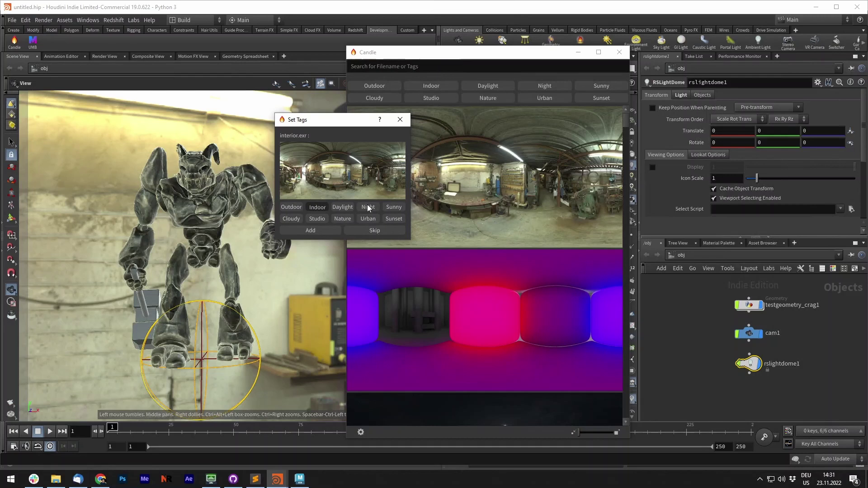
{"action": "left_click", "coordinate": [375, 235]}
{"action": "right_click", "coordinate": [483, 182]}
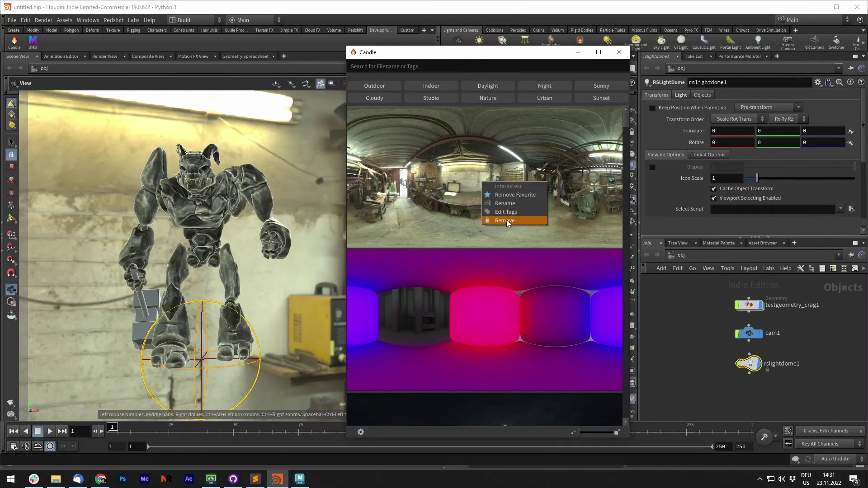
{"action": "left_click", "coordinate": [463, 54]}
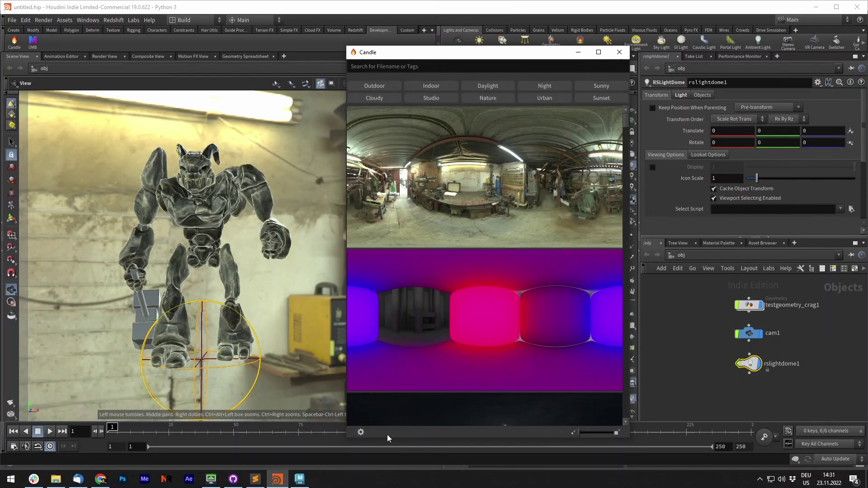
- In Candle's preferences, choose Mantra as the render engine
{"action": "left_click", "coordinate": [359, 433]}
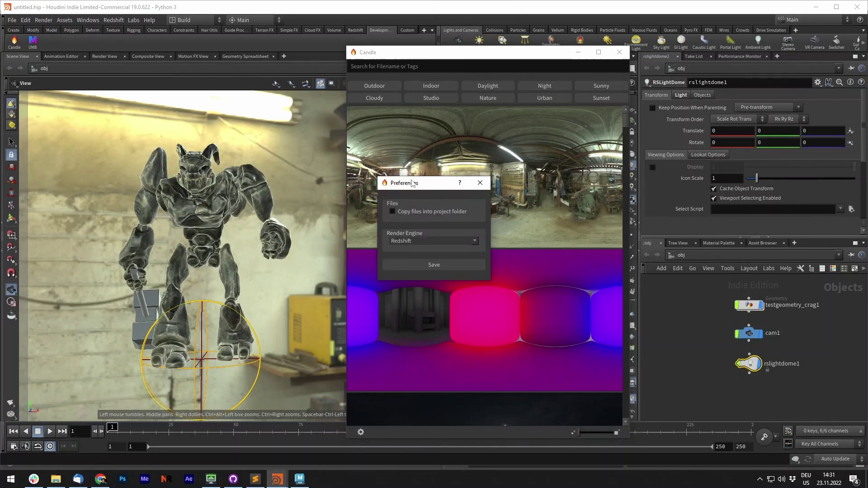
{"action": "left_click_drag", "start_coordinate": [413, 183], "coordinate": [423, 163]}
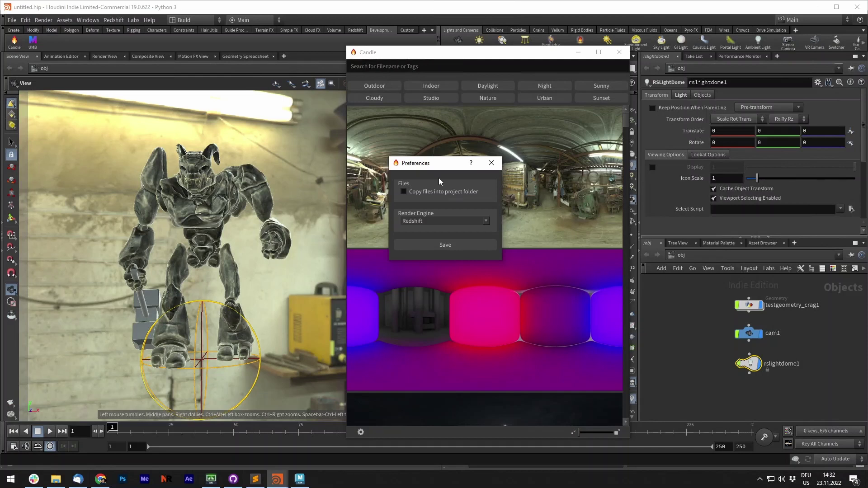
{"action": "left_click_drag", "start_coordinate": [429, 168], "coordinate": [457, 155]}
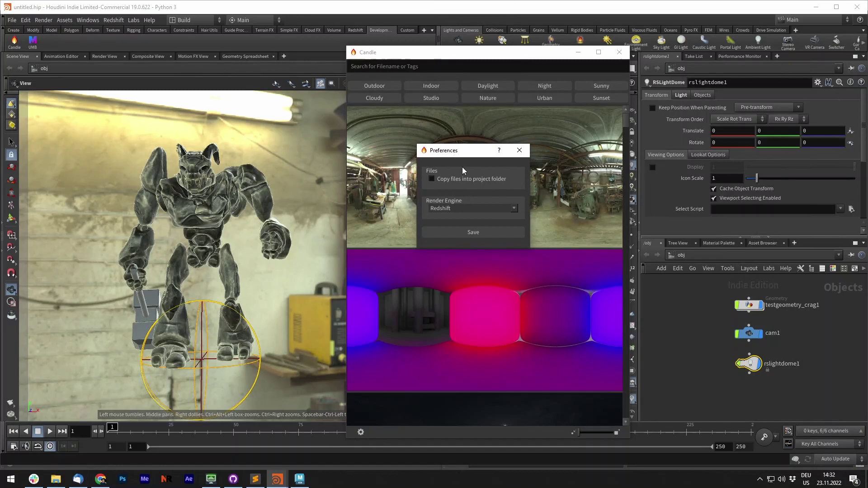
{"action": "left_click", "coordinate": [514, 213]}
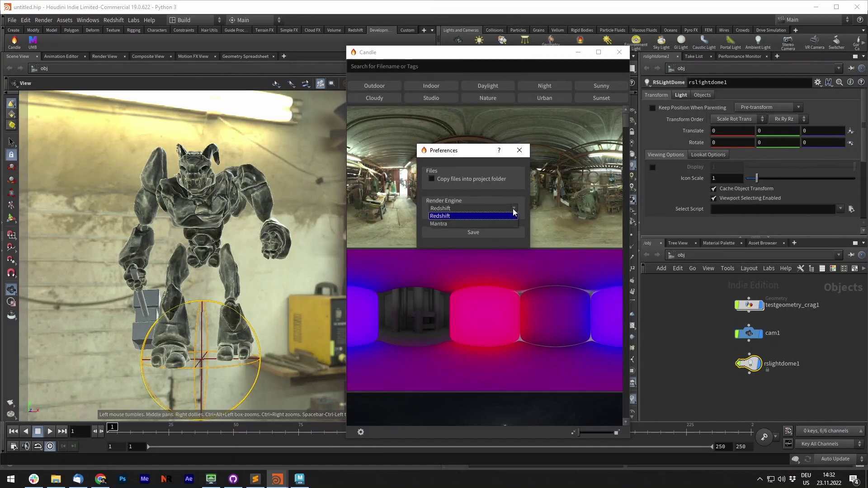
{"action": "left_click", "coordinate": [445, 224]}
- Save the Mantra preference, delete rslightdome1, and create envlight1 from the workshop HDRI
{"action": "left_click", "coordinate": [475, 232]}
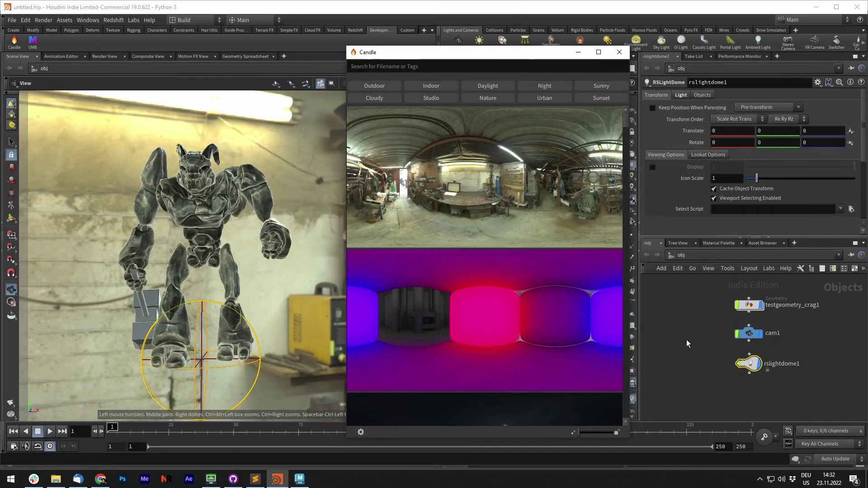
{"action": "key", "text": "Delete"}
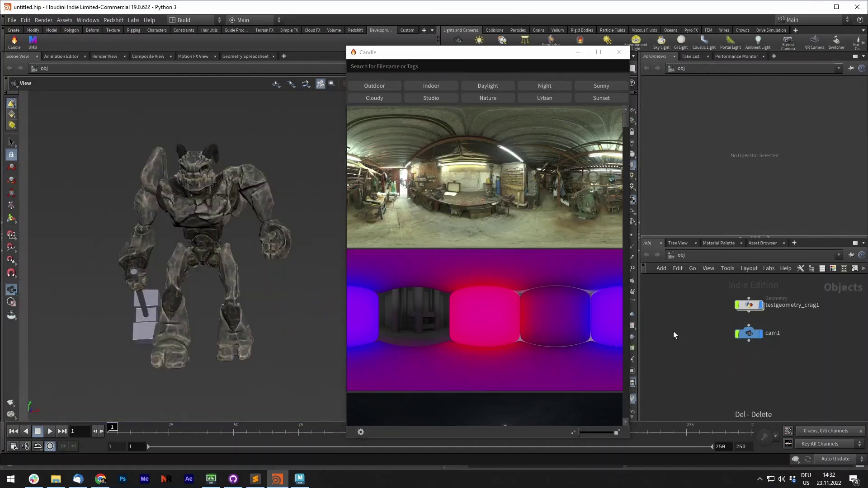
{"action": "left_click_drag", "start_coordinate": [483, 176], "coordinate": [763, 364]}
{"action": "left_click_drag", "start_coordinate": [786, 396], "coordinate": [723, 349]}
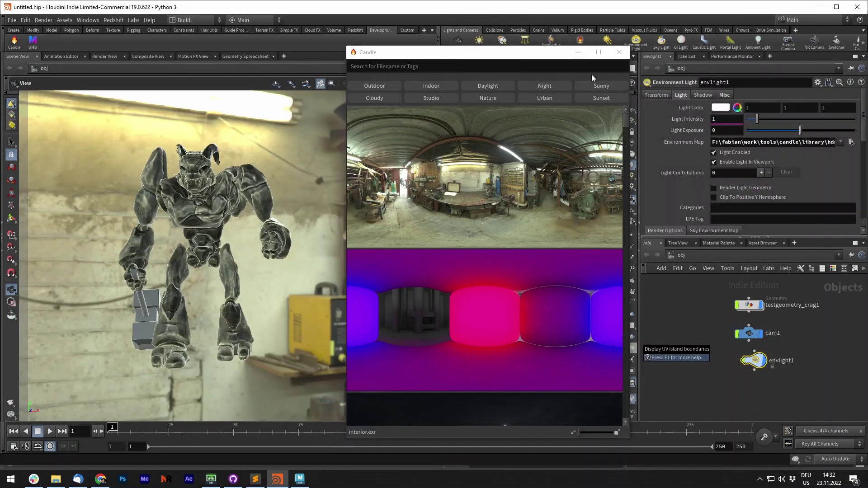
{"action": "left_click", "coordinate": [619, 52]}
{"action": "left_click", "coordinate": [300, 479]}
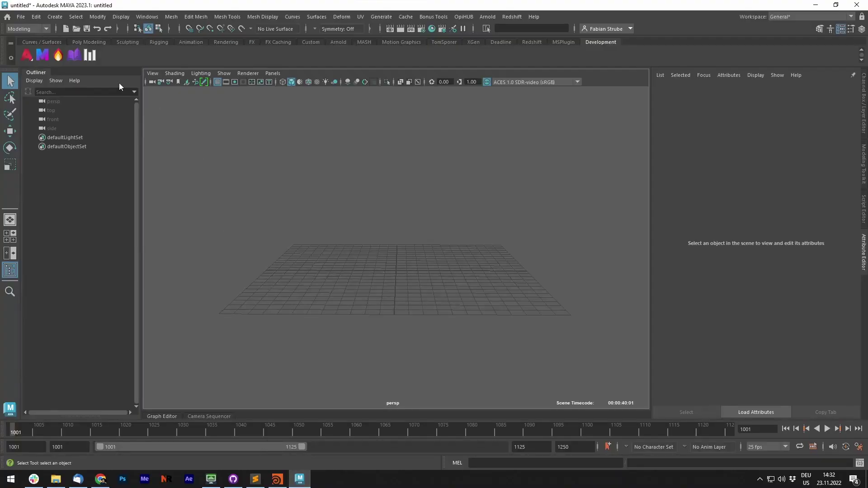
{"action": "left_click", "coordinate": [58, 55]}
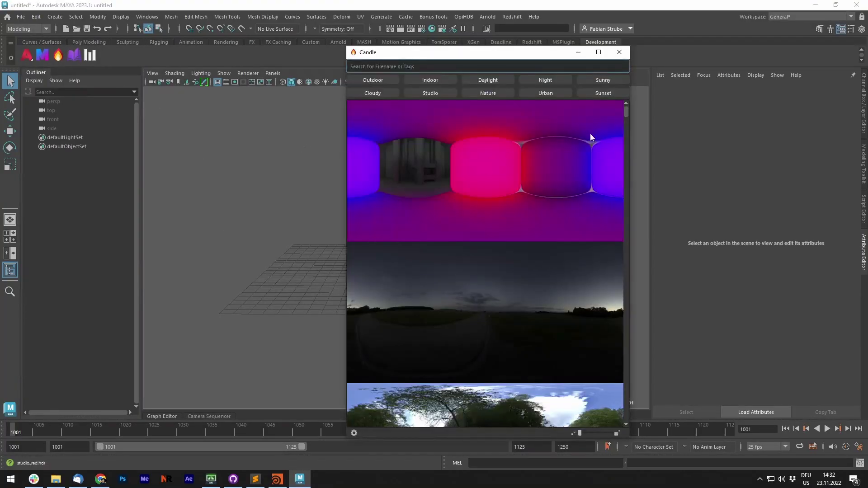
{"action": "left_click_drag", "start_coordinate": [626, 113], "coordinate": [626, 425]}
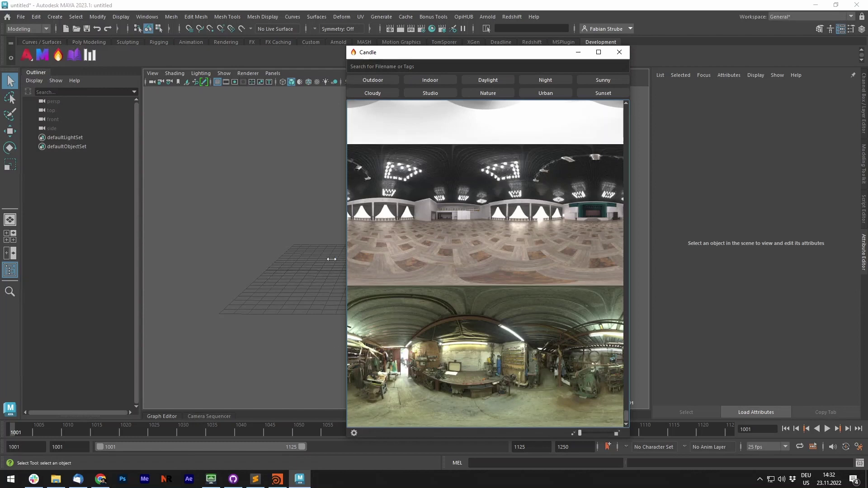
{"action": "left_click_drag", "start_coordinate": [331, 259], "coordinate": [294, 259]}
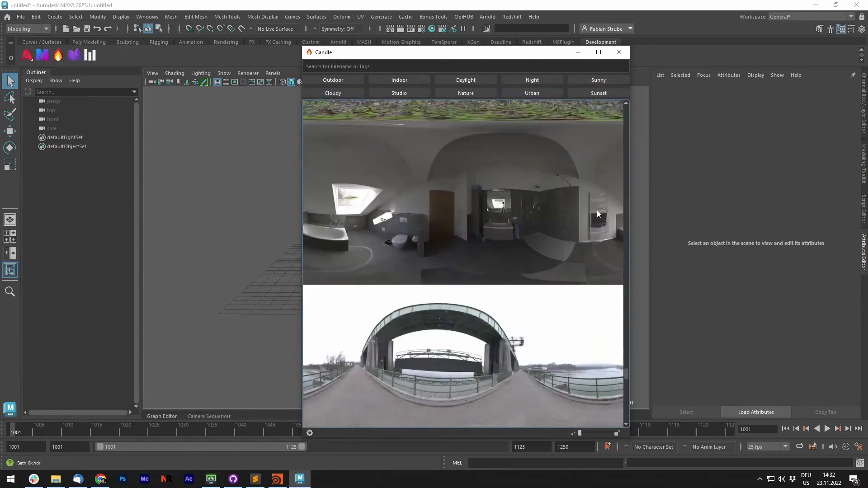
{"action": "left_click", "coordinate": [619, 52]}
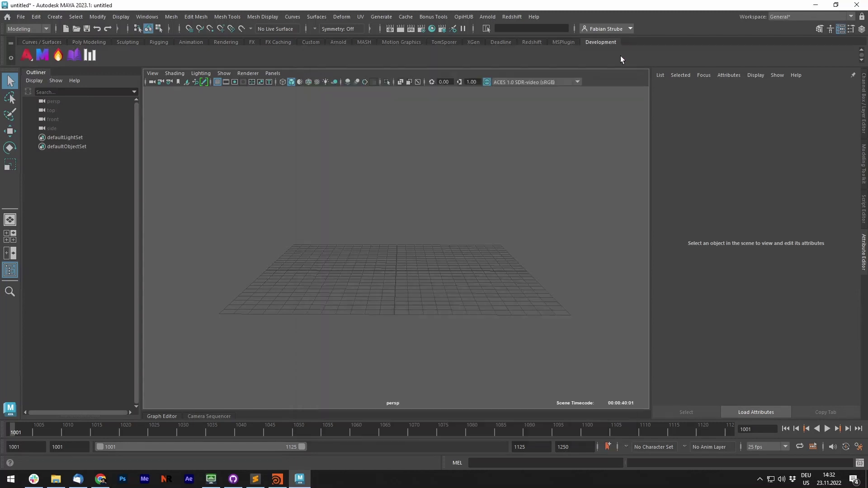
- Open Candle in Maya and save Arnold as its render engine
{"action": "left_click_drag", "start_coordinate": [446, 163], "coordinate": [444, 177], "text": "alt"}
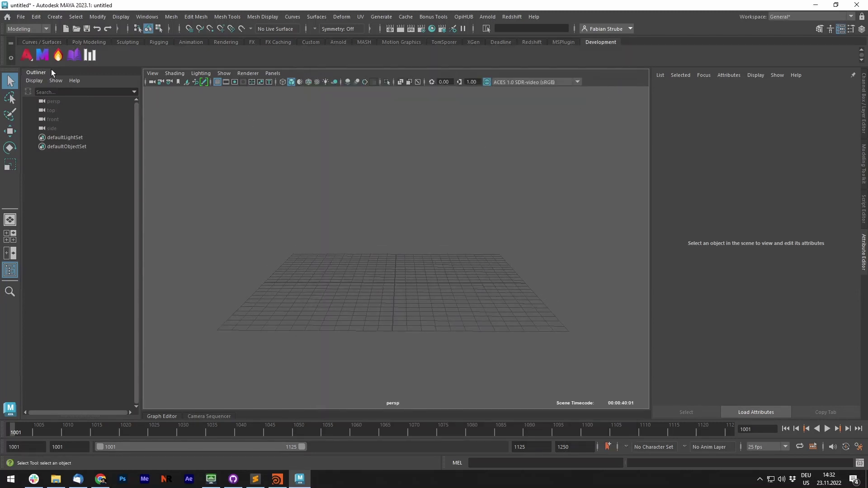
{"action": "left_click", "coordinate": [56, 55]}
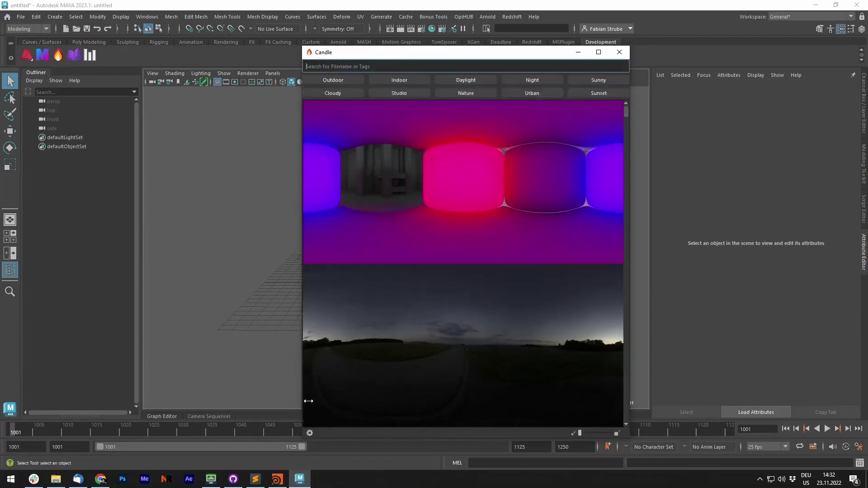
{"action": "left_click", "coordinate": [310, 434]}
{"action": "left_click_drag", "start_coordinate": [413, 196], "coordinate": [381, 152]}
{"action": "left_click", "coordinate": [441, 199]}
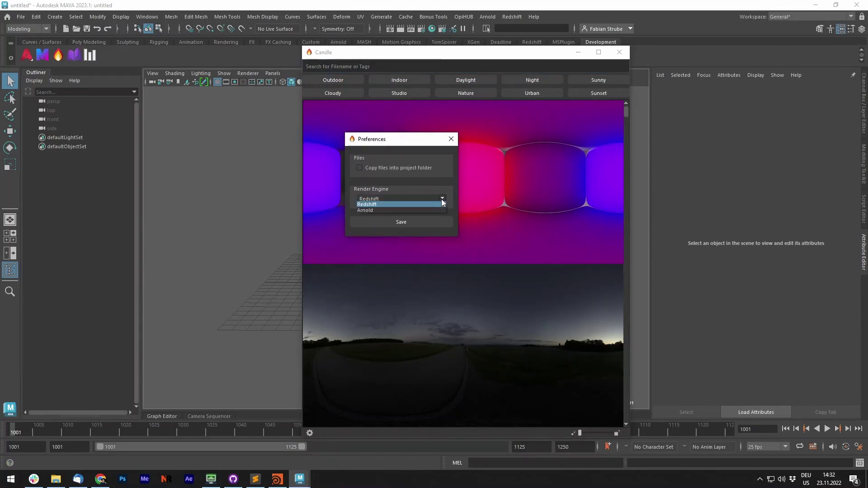
{"action": "left_click", "coordinate": [405, 209]}
{"action": "left_click", "coordinate": [398, 224]}
- Create an aiSkyDomeLight from studio_red.hdr and orbit to view the dome lighting
{"action": "left_click", "coordinate": [418, 224]}
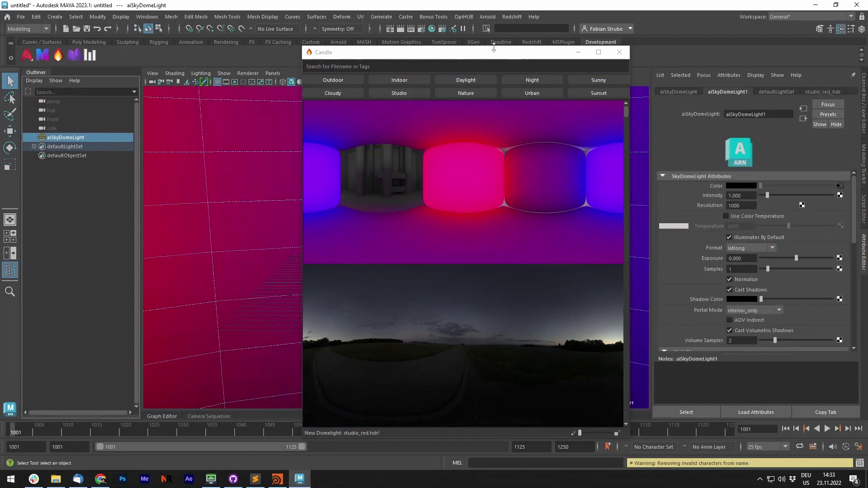
{"action": "left_click_drag", "start_coordinate": [493, 52], "coordinate": [670, 64]}
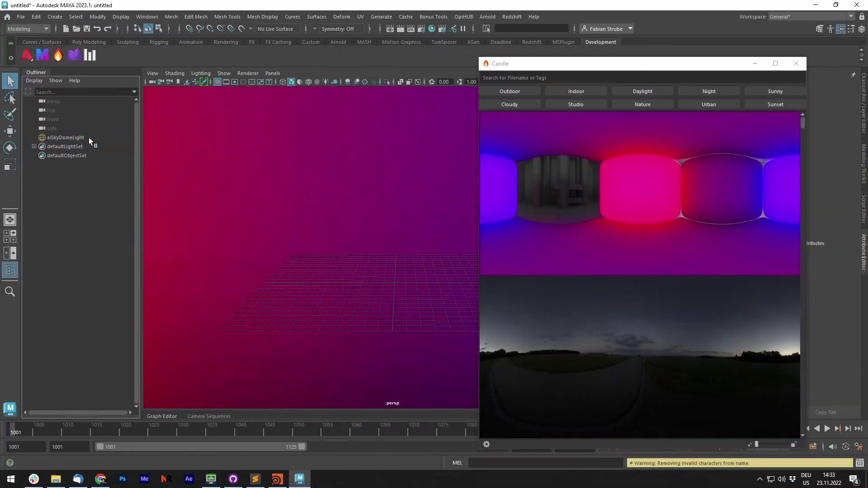
{"action": "left_click", "coordinate": [358, 207]}
{"action": "left_click_drag", "start_coordinate": [359, 208], "coordinate": [324, 208], "text": "alt"}
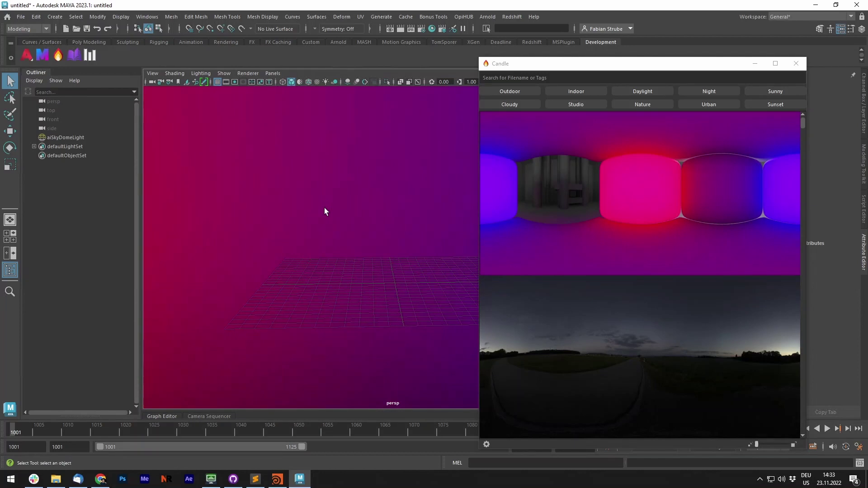